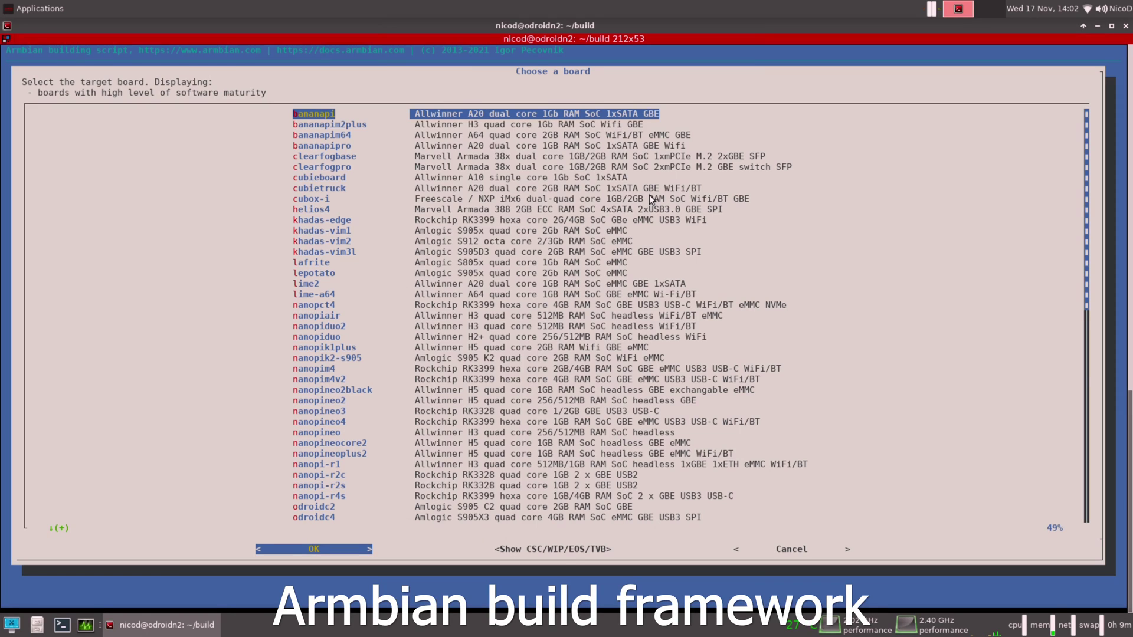
# Move down the 'Choose a board' list of well-supported targets and back up again.
pyautogui.press('Down')
pyautogui.press('Down')
pyautogui.press('Down')
pyautogui.press('Down')
pyautogui.press('Down')
pyautogui.press('Down')
pyautogui.press('Down')
pyautogui.press('Down')
pyautogui.press('Down')
pyautogui.press('Down')
pyautogui.press('Down')
pyautogui.press('Down')
pyautogui.press('Down')
pyautogui.press('Down')
pyautogui.press('Down')
pyautogui.press('Down')
pyautogui.press('Down')
pyautogui.press('Down')
pyautogui.press('Down')
pyautogui.press('Down')
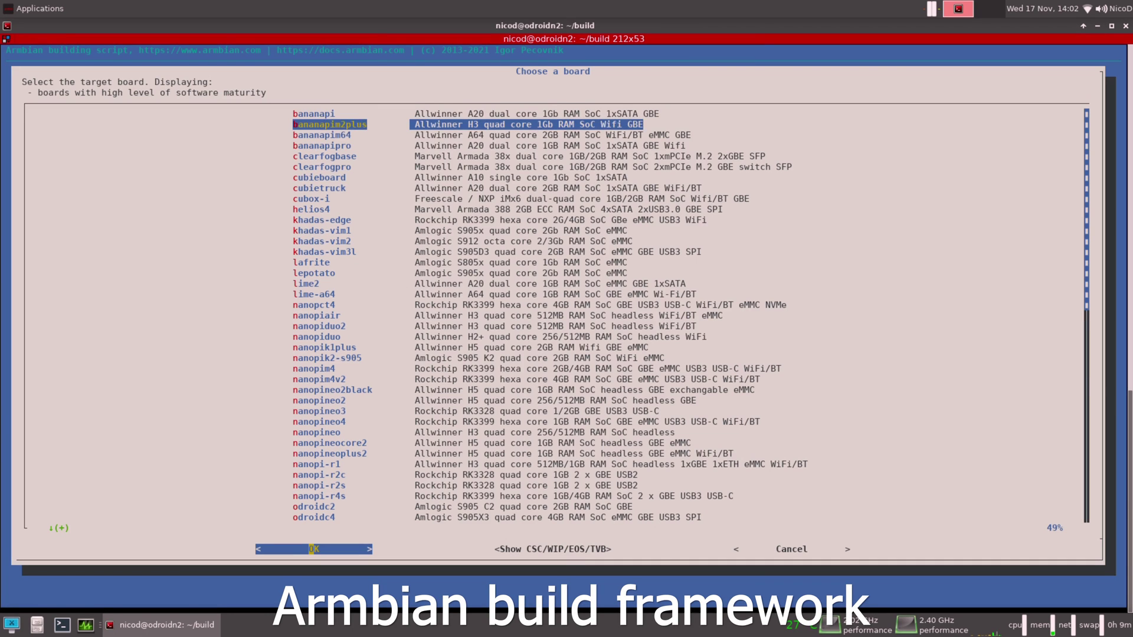
pyautogui.press('Down')
pyautogui.press('Down')
pyautogui.press('Down')
pyautogui.press('Down')
pyautogui.press('Down')
pyautogui.press('Down')
pyautogui.press('Down')
pyautogui.press('Down')
pyautogui.press('Down')
pyautogui.press('Down')
pyautogui.press('Down')
pyautogui.press('Down')
pyautogui.press('Down')
pyautogui.press('Down')
pyautogui.press('Down')
pyautogui.press('Down')
pyautogui.press('Down')
pyautogui.press('Down')
pyautogui.press('Down')
pyautogui.press('Down')
pyautogui.press('Down')
pyautogui.press('Down')
pyautogui.press('Down')
pyautogui.press('Down')
pyautogui.press('Down')
pyautogui.press('Down')
pyautogui.press('Down')
pyautogui.press('Down')
pyautogui.press('Down')
pyautogui.press('Up')
pyautogui.press('Up')
pyautogui.press('Up')
pyautogui.press('Up')
pyautogui.press('Up')
pyautogui.press('Up')
pyautogui.press('Up')
pyautogui.press('Up')
pyautogui.press('Up')
pyautogui.press('Up')
pyautogui.press('Up')
pyautogui.press('Up')
pyautogui.press('Up')
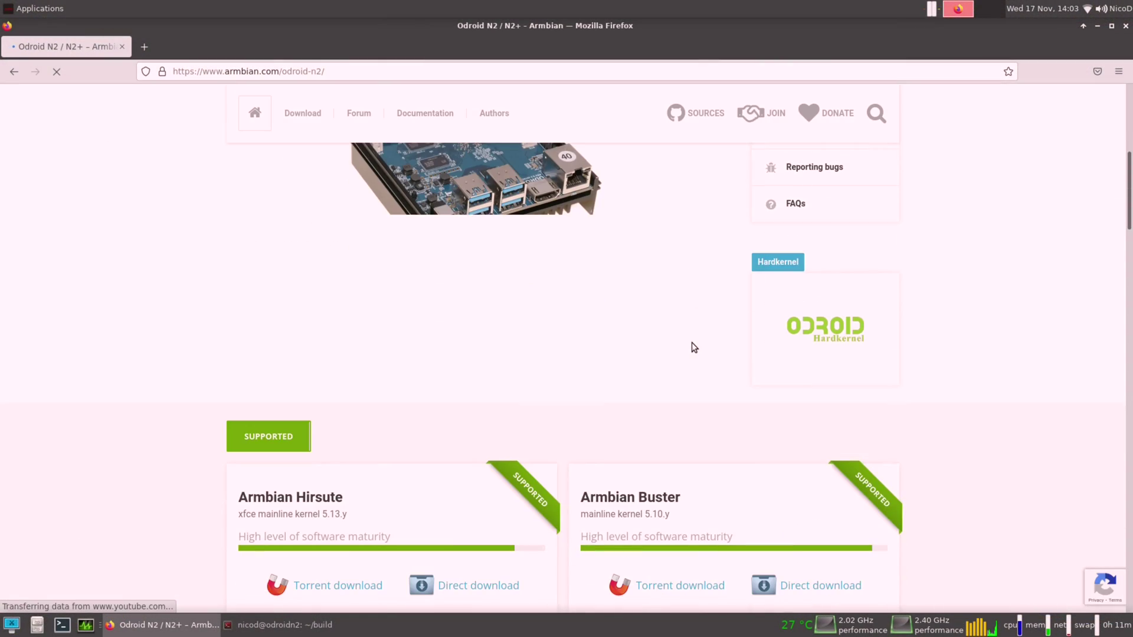
# Scroll through the Armbian Odroid N2 / N2+ page in Firefox.
pyautogui.scroll(-5, 692, 343)
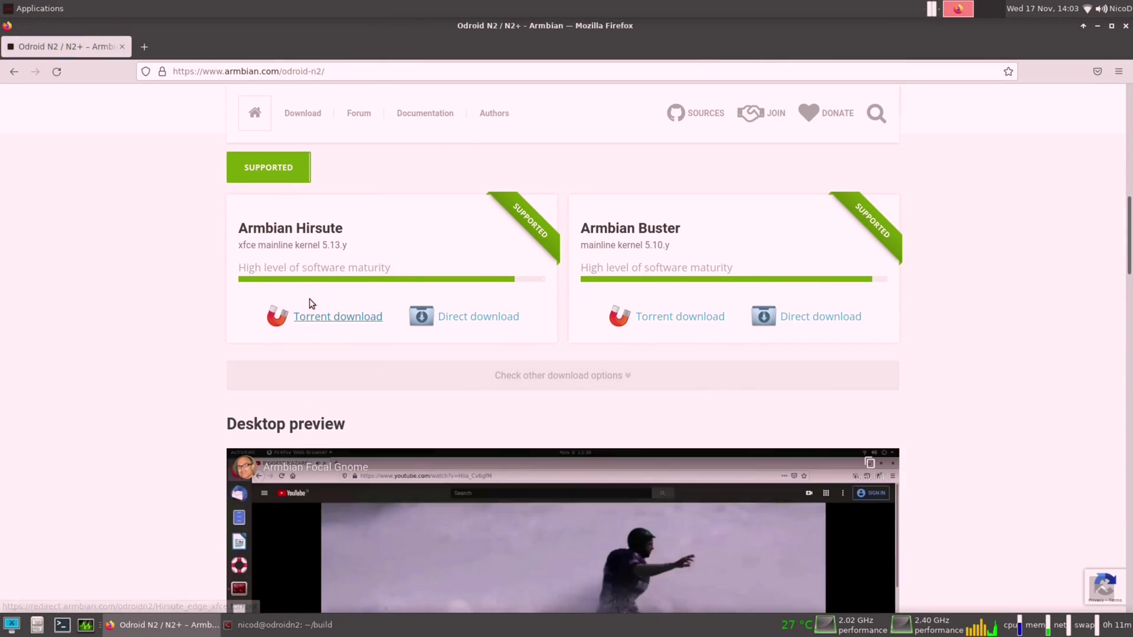
pyautogui.scroll(-20, 645, 267)
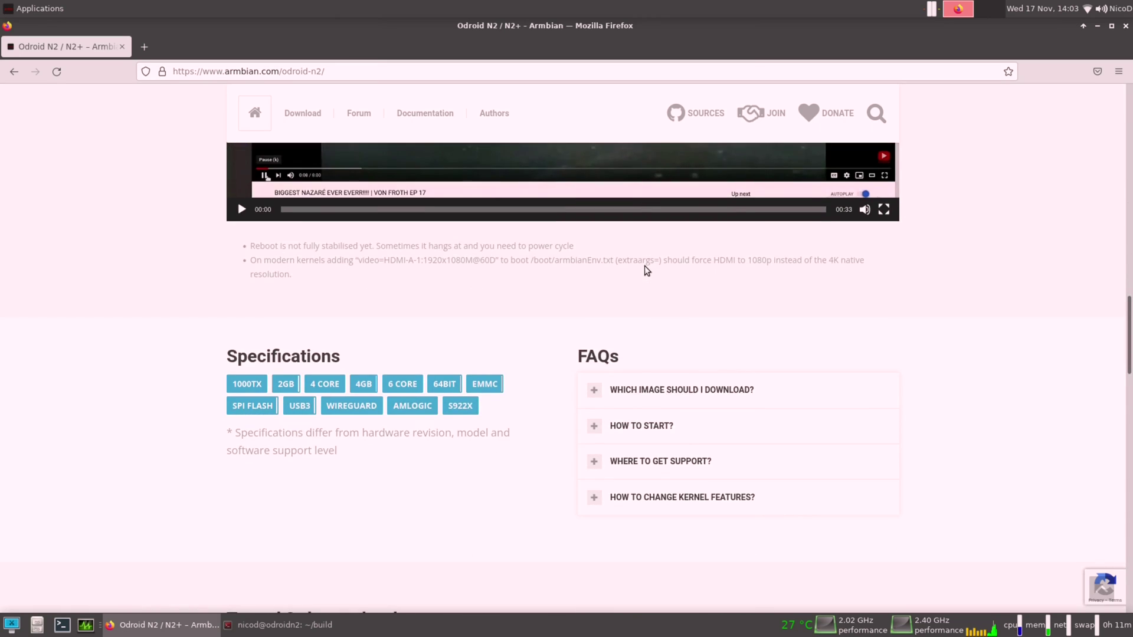
pyautogui.scroll(-3, 646, 268)
pyautogui.scroll(3, 645, 269)
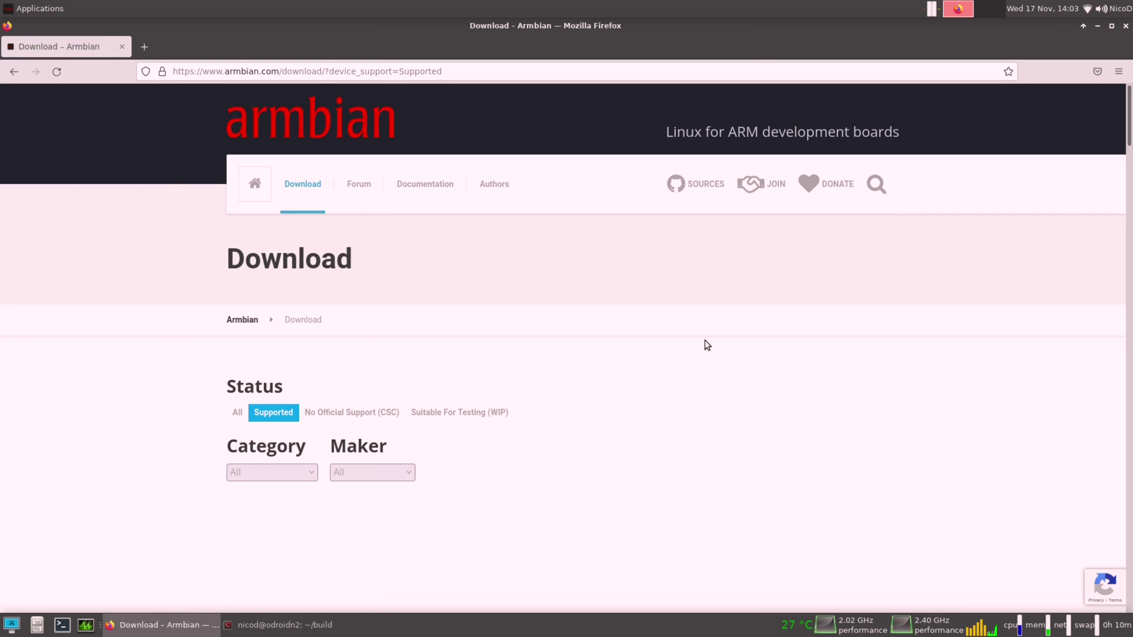
# Scroll down through the grid of Supported boards on the Armbian download page.
pyautogui.scroll(-5, 706, 342)
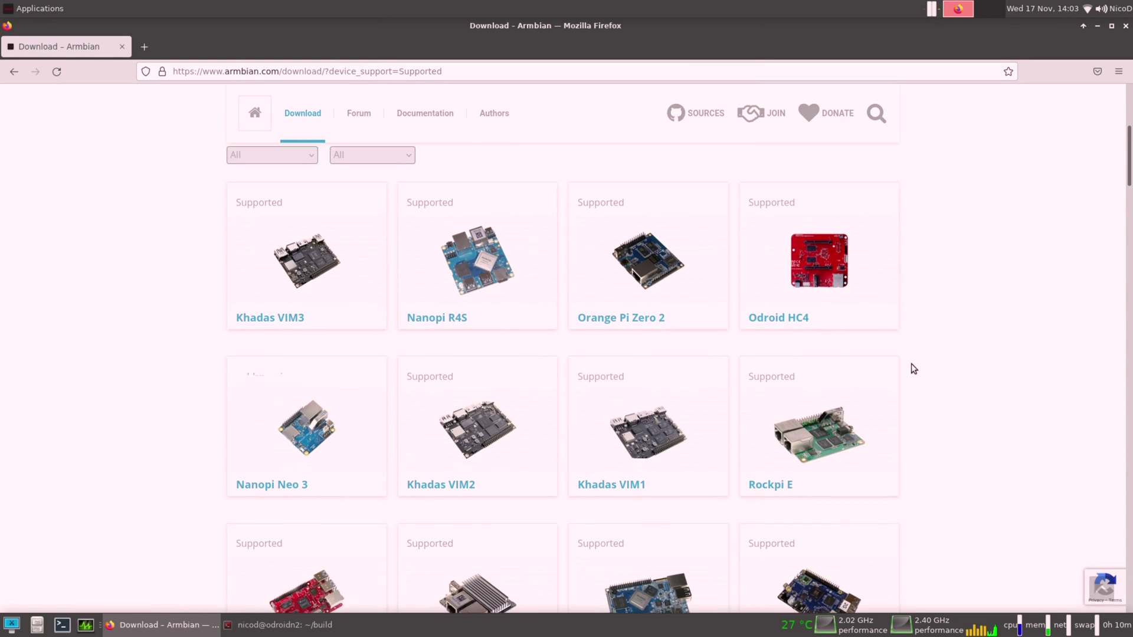
pyautogui.scroll(-3, 948, 367)
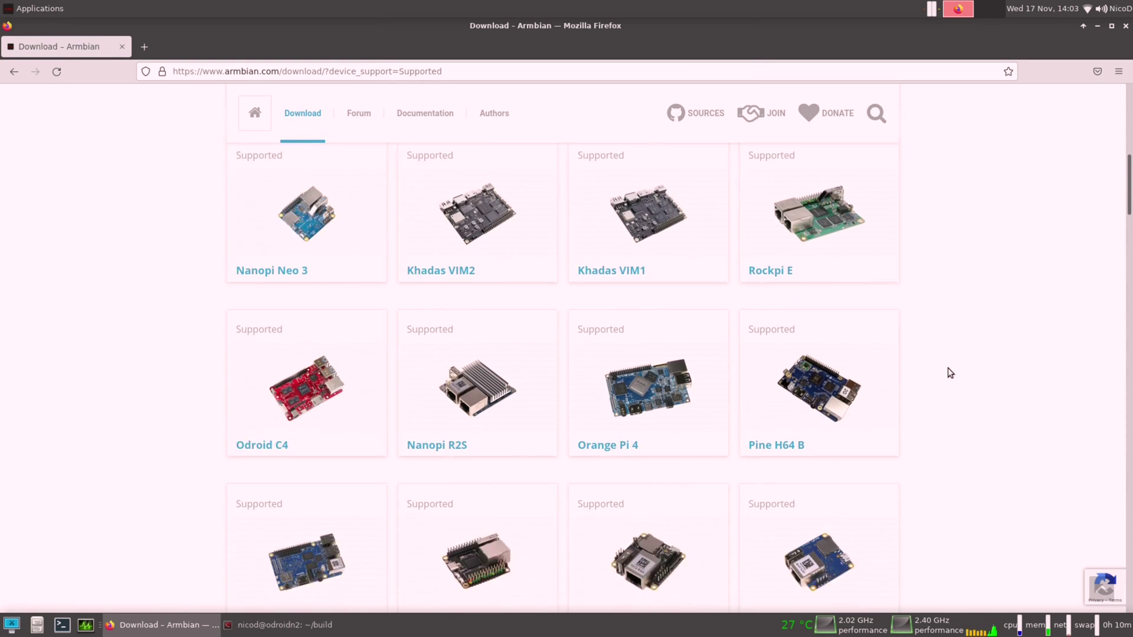
pyautogui.scroll(-8, 948, 369)
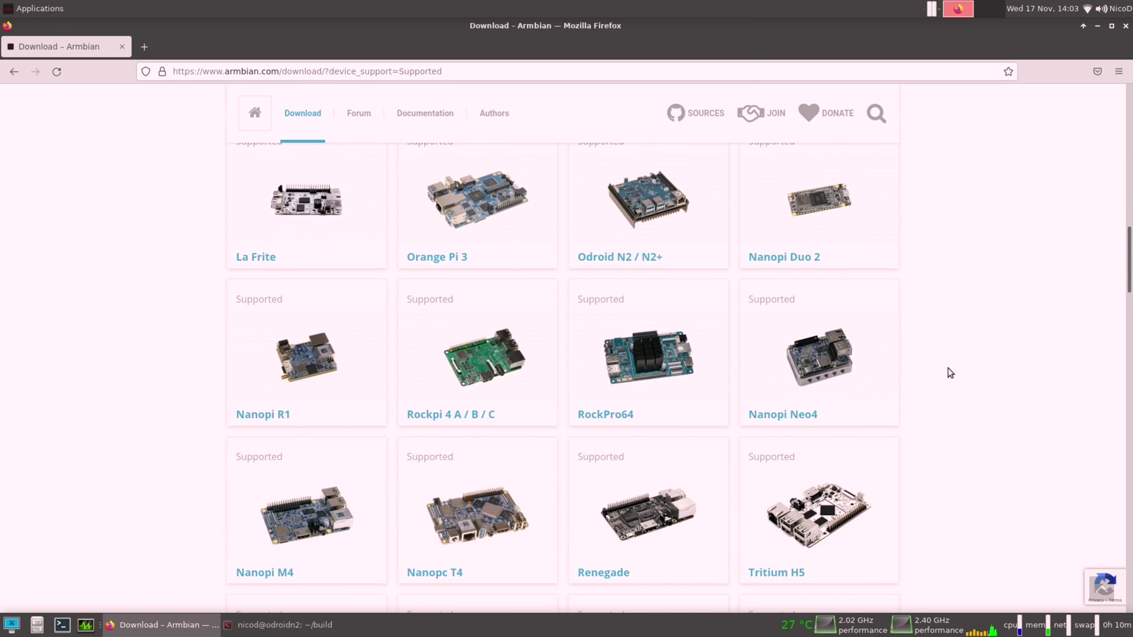
pyautogui.scroll(-10, 950, 375)
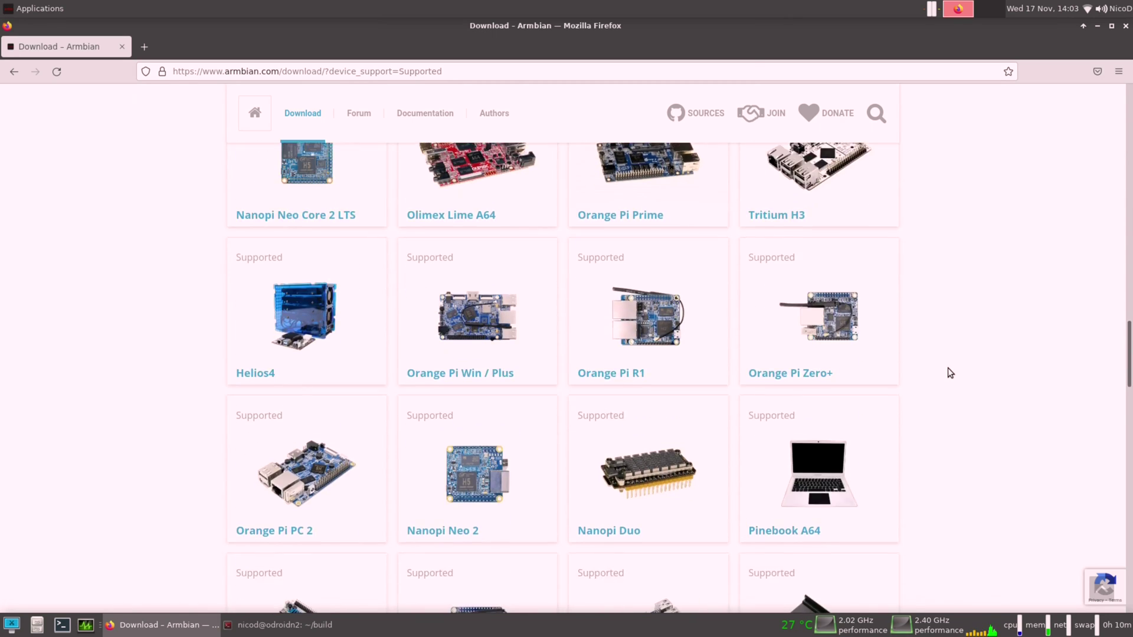
pyautogui.scroll(-10, 948, 368)
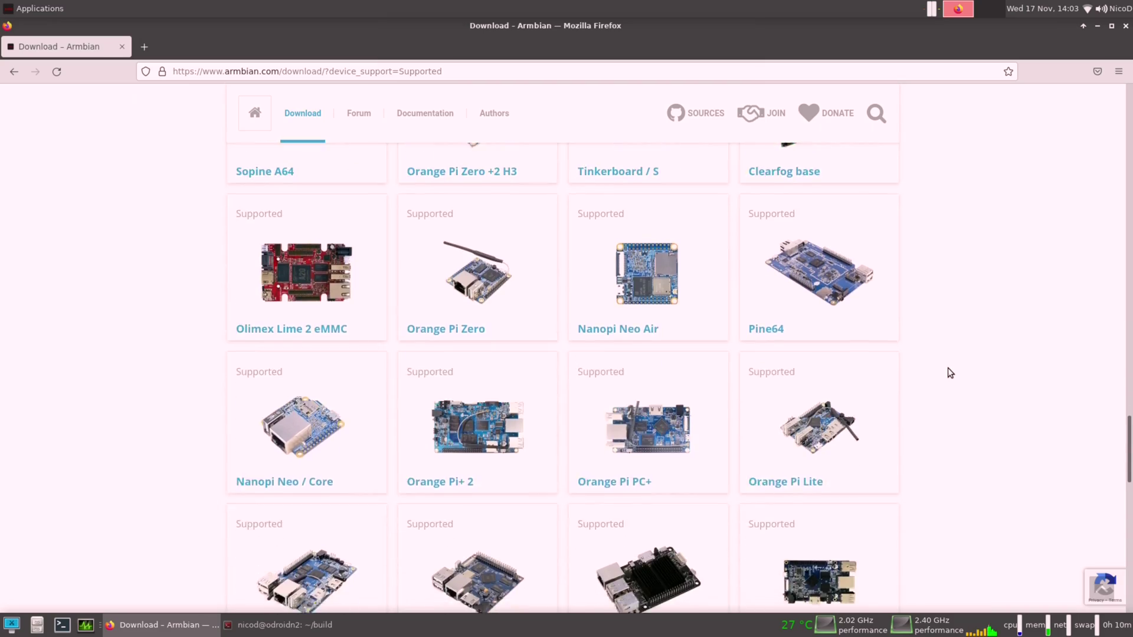
pyautogui.scroll(-13, 947, 371)
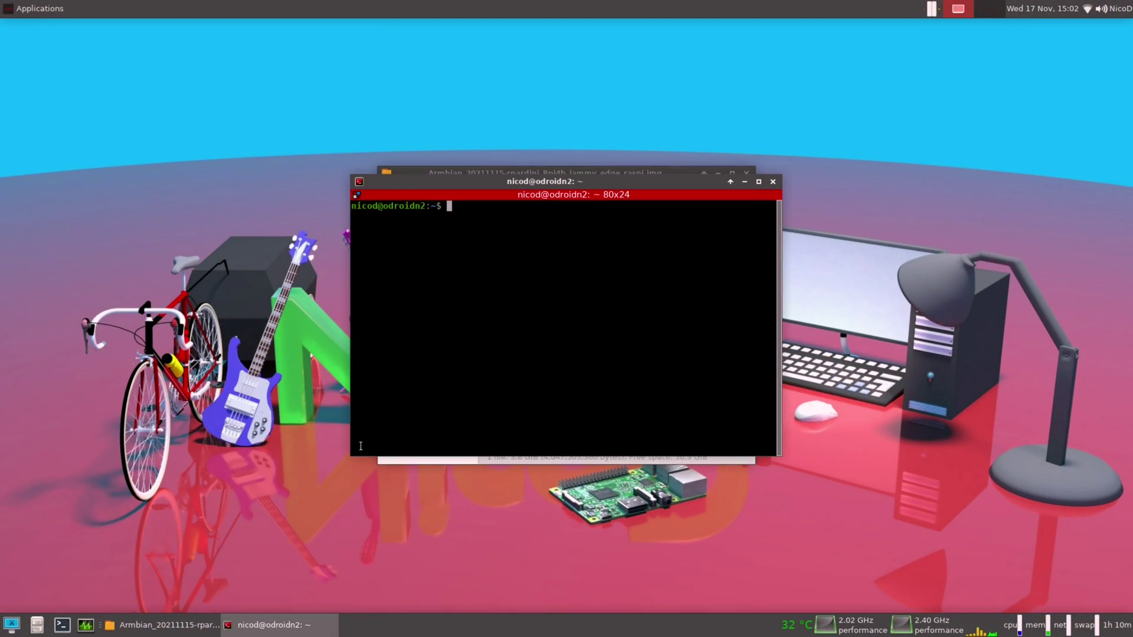
# Launch GNOME Disks with sudo gnome-disks and select the 64 GB drive.
pyautogui.write('sudo gnome-disks')
pyautogui.press('Return')
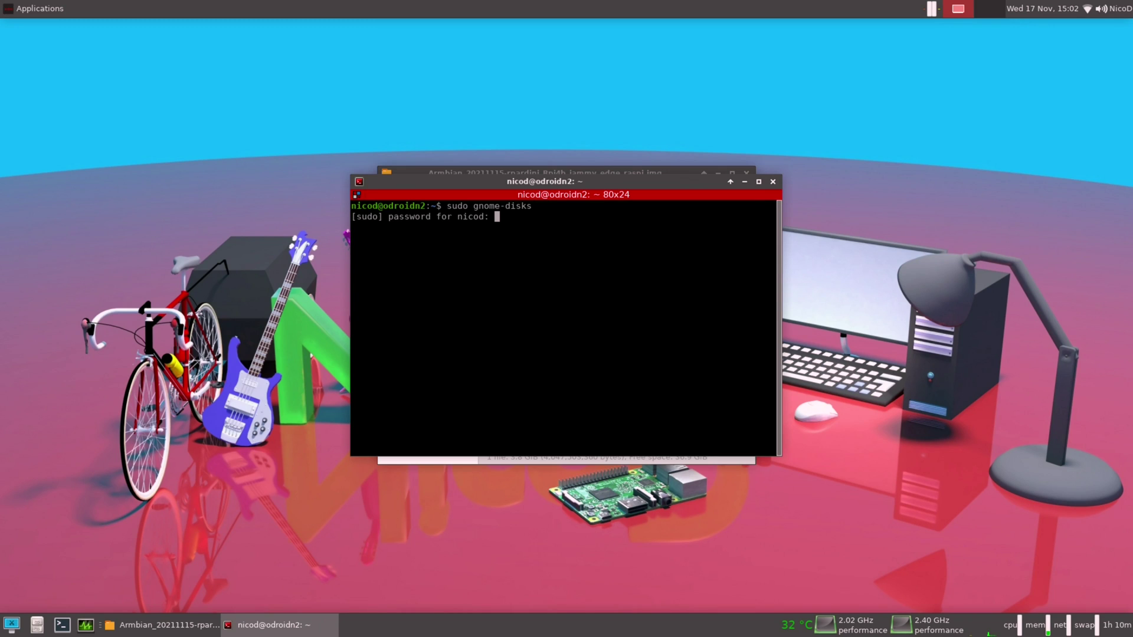
pyautogui.press('Return')
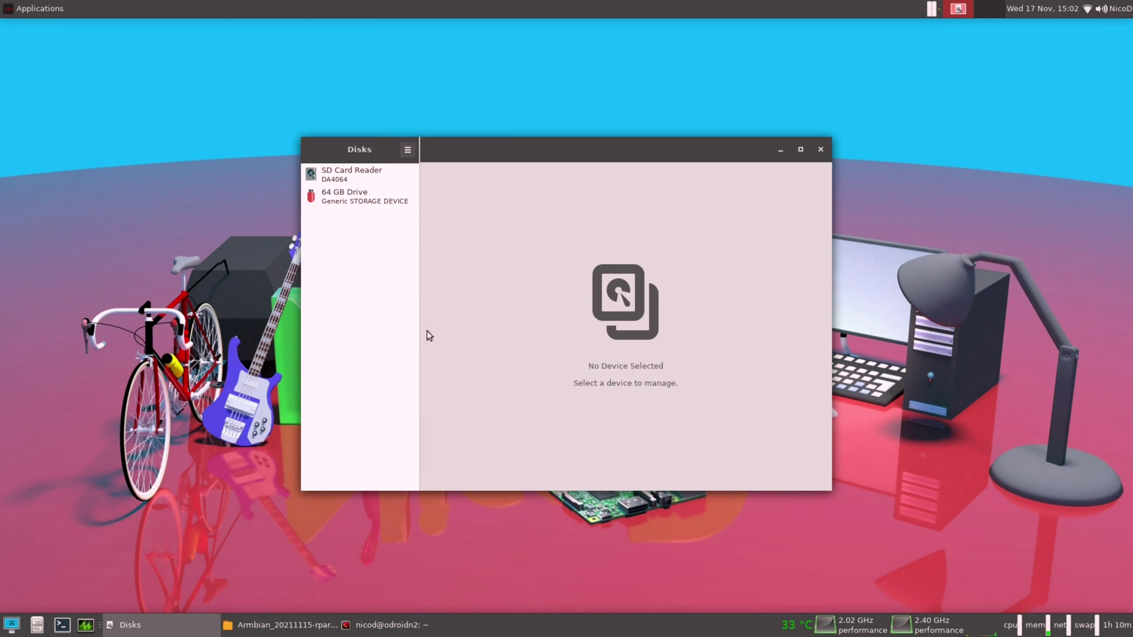
pyautogui.click(366, 196)
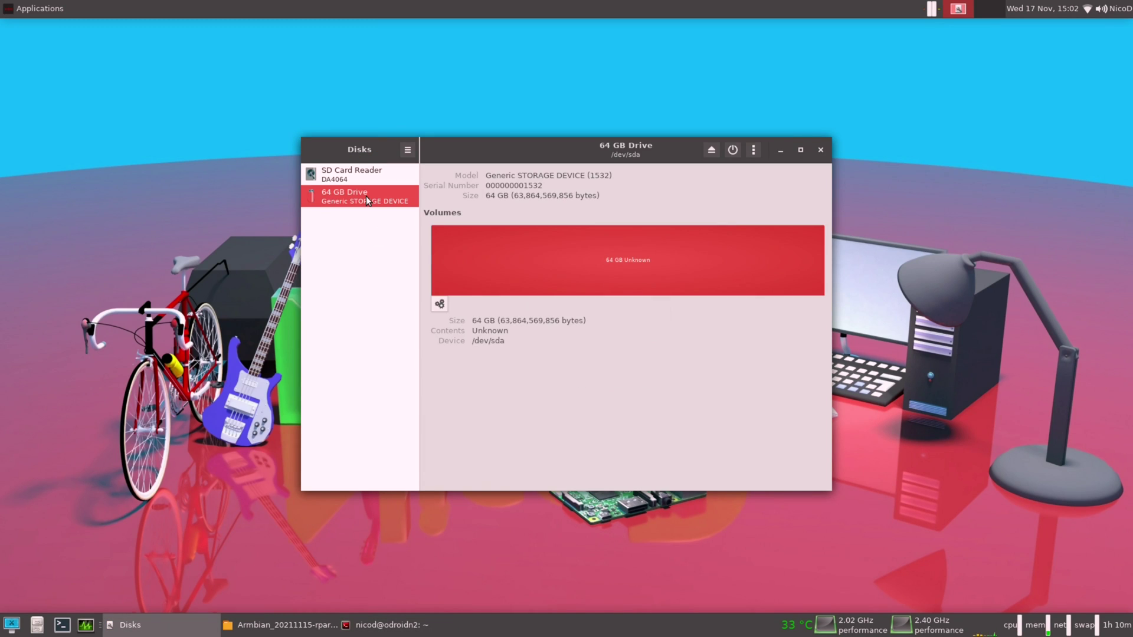
# Restore the Armbian_20211115 Rpi4b Jammy image from the home folder onto the drive, confirming overwrite.
pyautogui.click(753, 149)
pyautogui.click(730, 217)
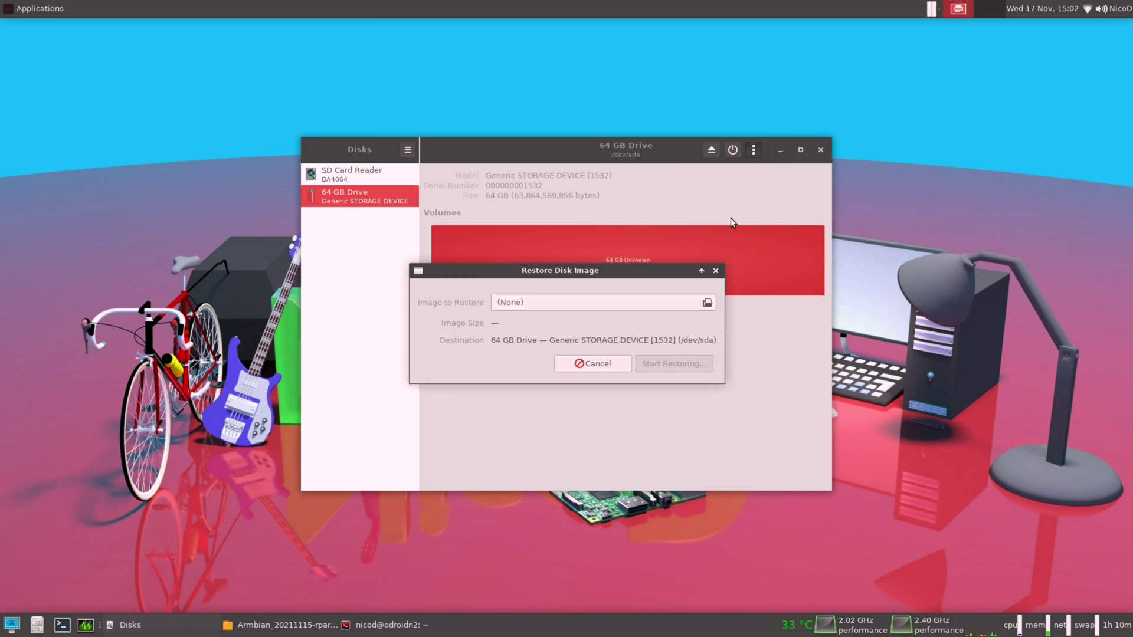
pyautogui.click(599, 301)
pyautogui.click(557, 361)
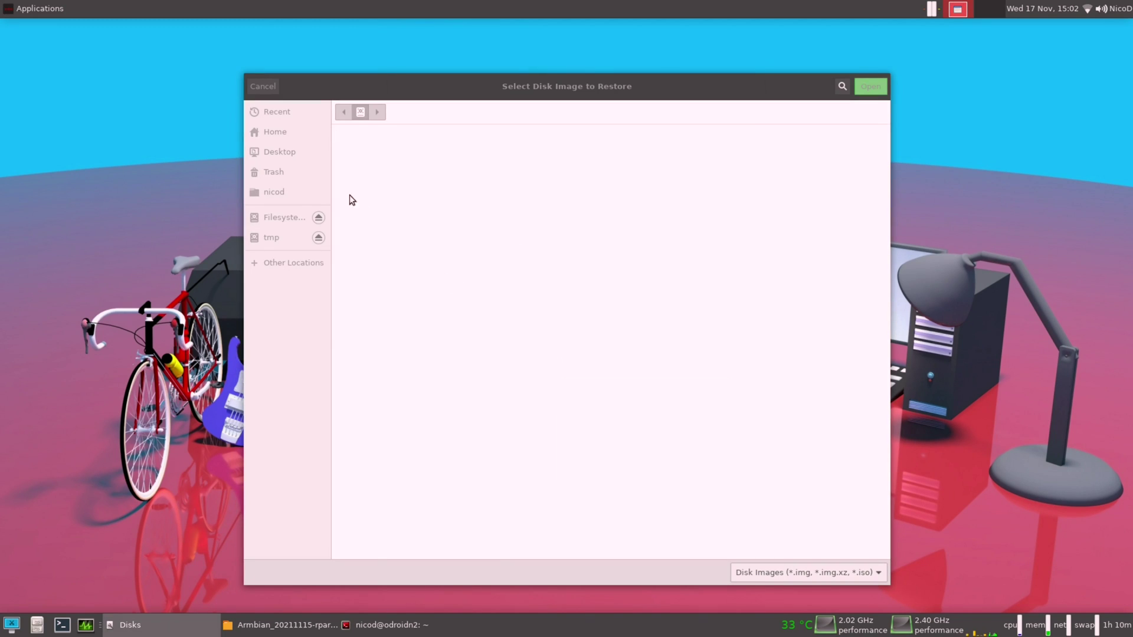
pyautogui.click(270, 133)
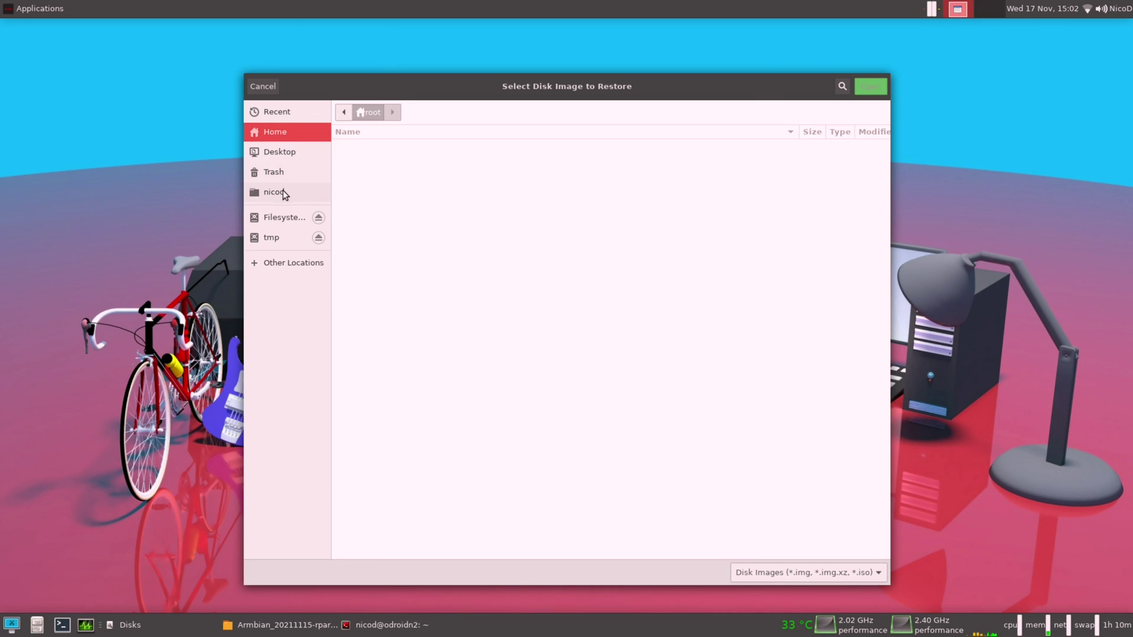
pyautogui.click(282, 193)
pyautogui.click(369, 148)
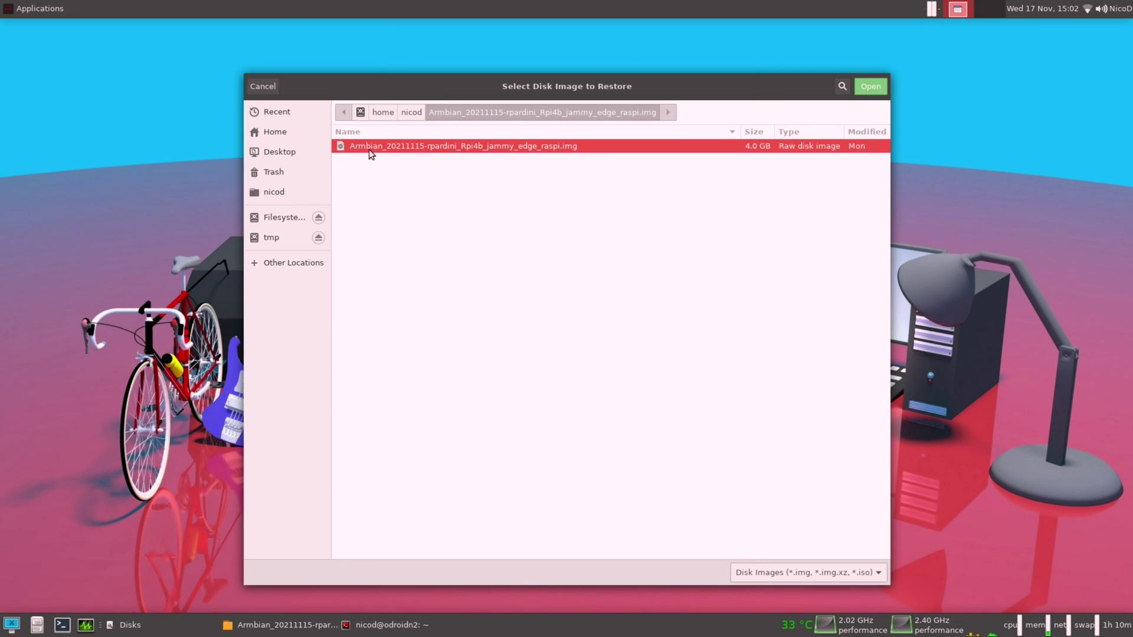
pyautogui.doubleClick(369, 149)
pyautogui.click(691, 384)
pyautogui.press('Return')
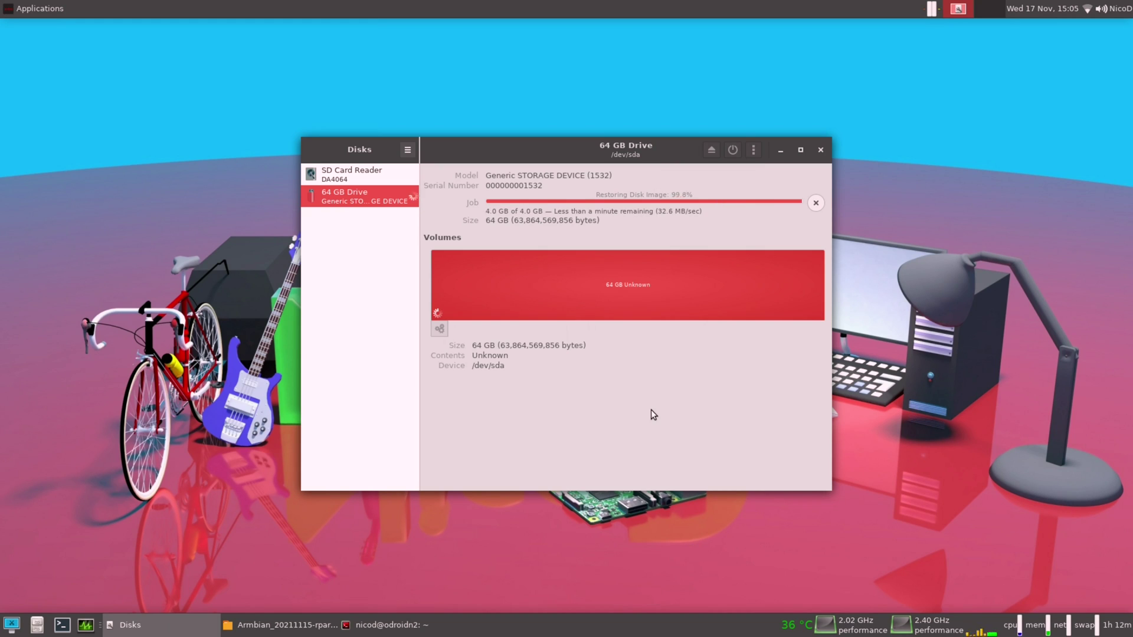
# Close Disks, open the UEFISD partition in Thunar, and open config.txt in Geany.
pyautogui.click(822, 151)
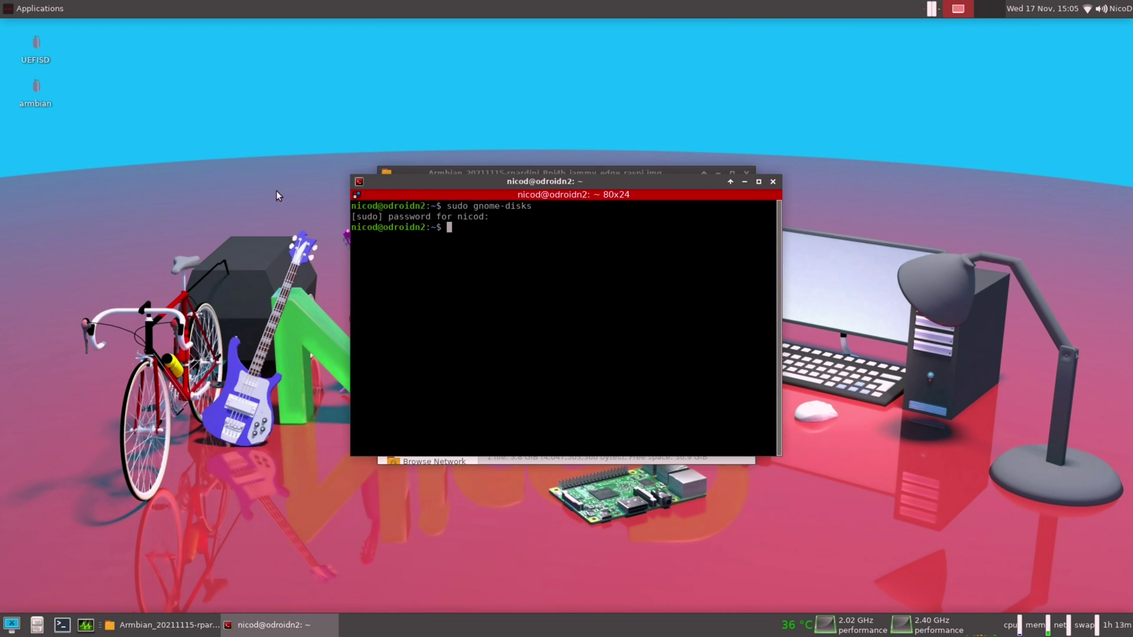
pyautogui.doubleClick(41, 59)
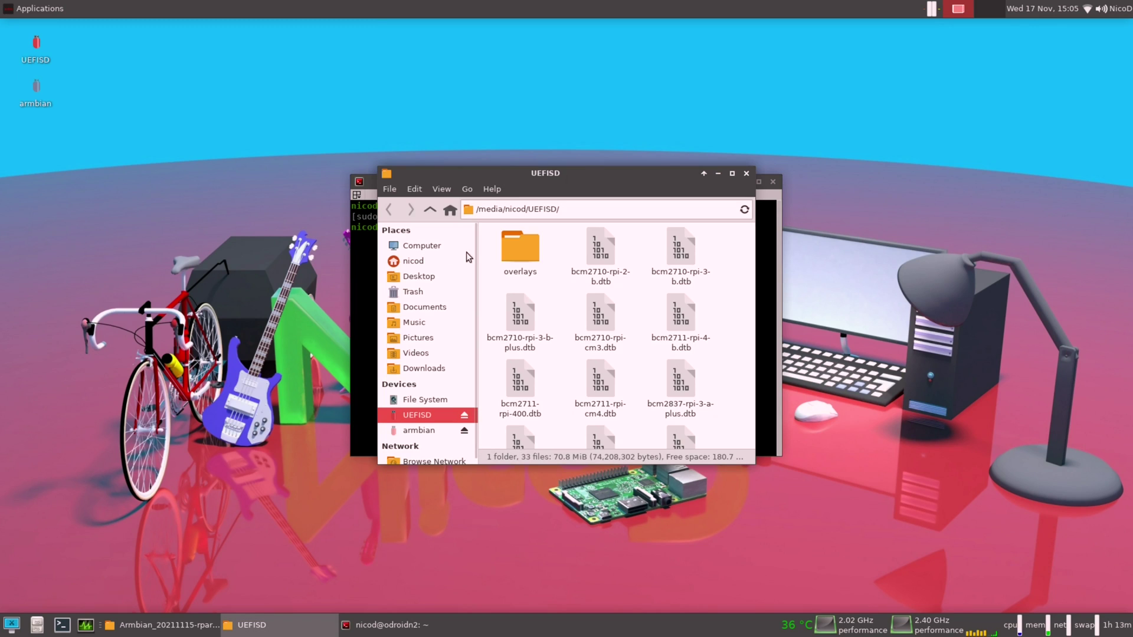
pyautogui.scroll(-5, 729, 332)
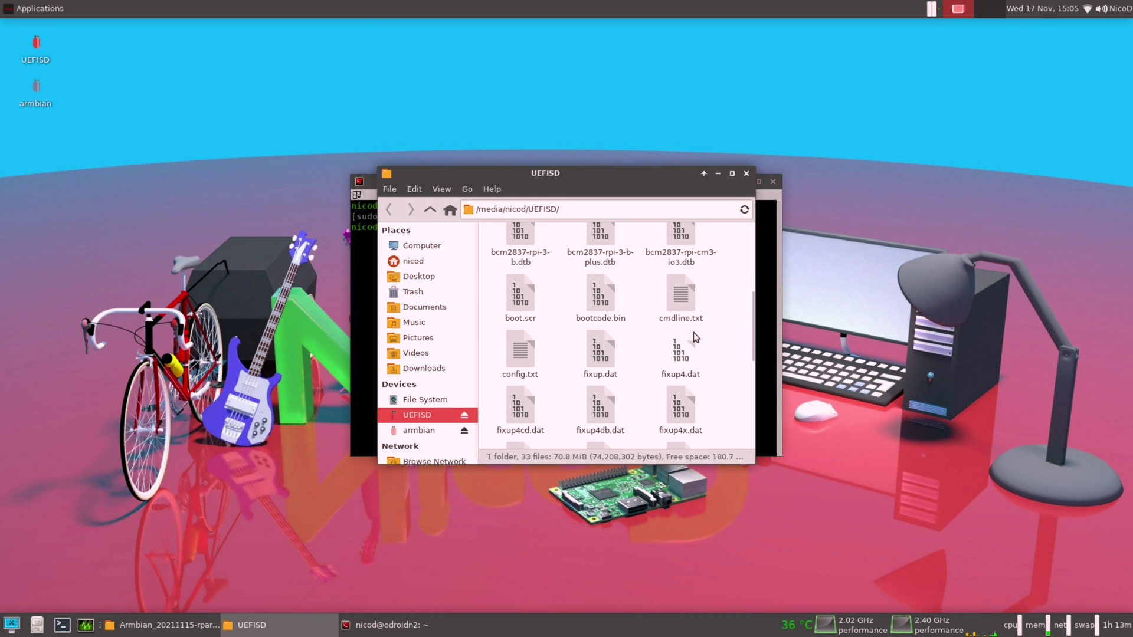
pyautogui.click(520, 335)
pyautogui.rightClick(521, 334)
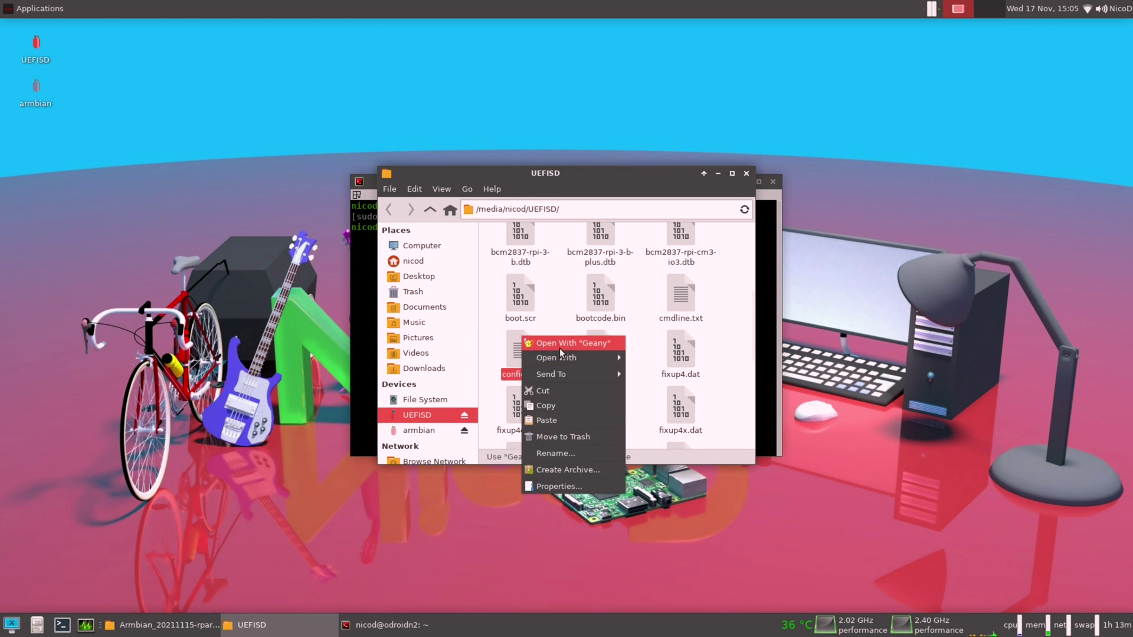
pyautogui.click(559, 346)
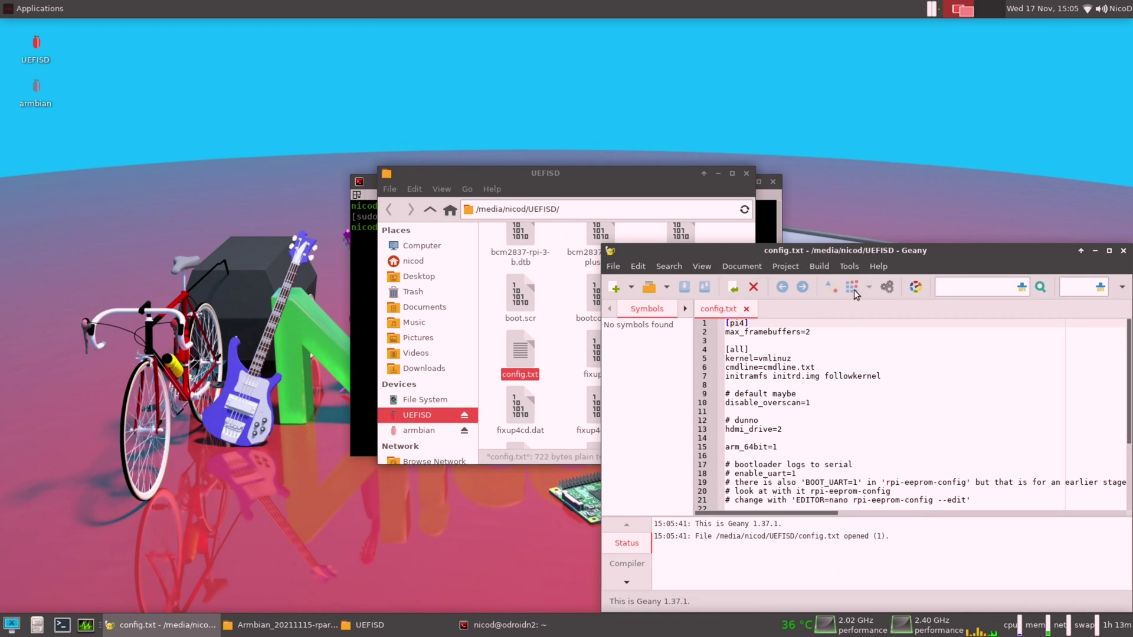
# Maximize Geany to read the whole config.txt boot configuration.
pyautogui.doubleClick(854, 250)
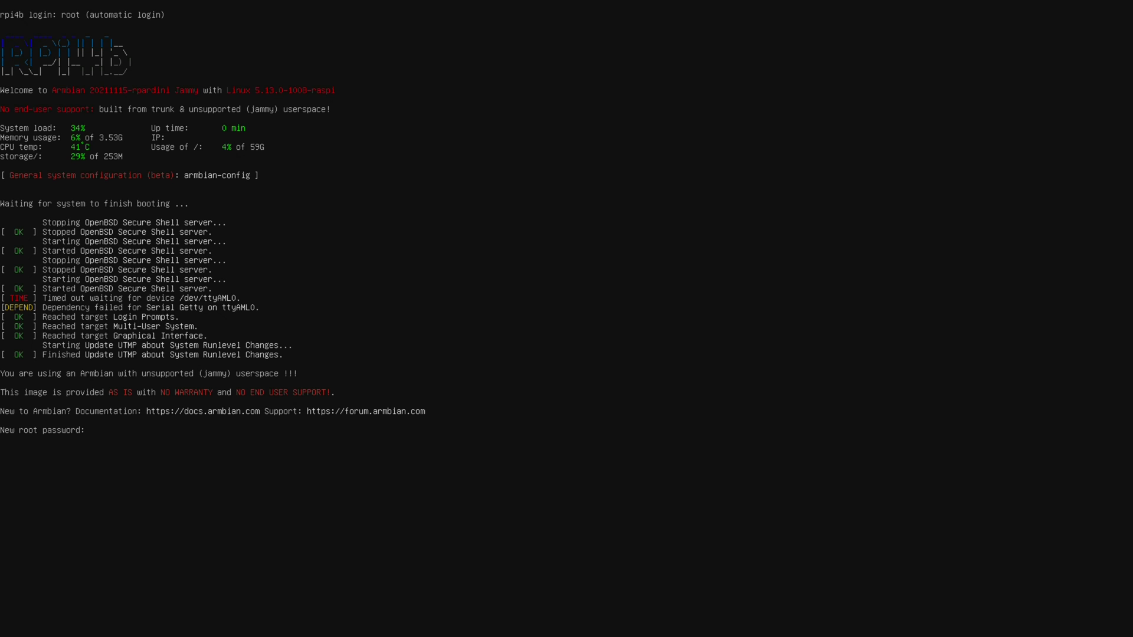
# Set and confirm a new root password at first login.
pyautogui.write('********')
pyautogui.press('Return')
pyautogui.write('********')
pyautogui.press('Return')
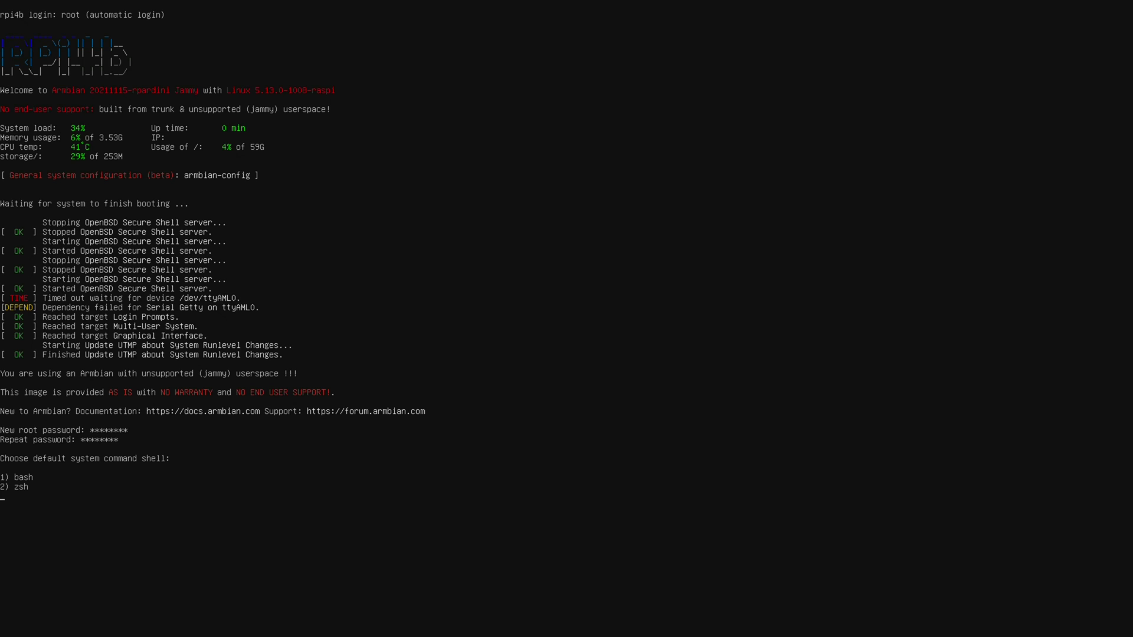
# Choose bash, create the new user with password and default real name, then run armbian-config.
pyautogui.write('1')
pyautogui.write('nicod')
pyautogui.press('Return')
pyautogui.write('********')
pyautogui.press('Return')
pyautogui.write('********')
pyautogui.press('Return')
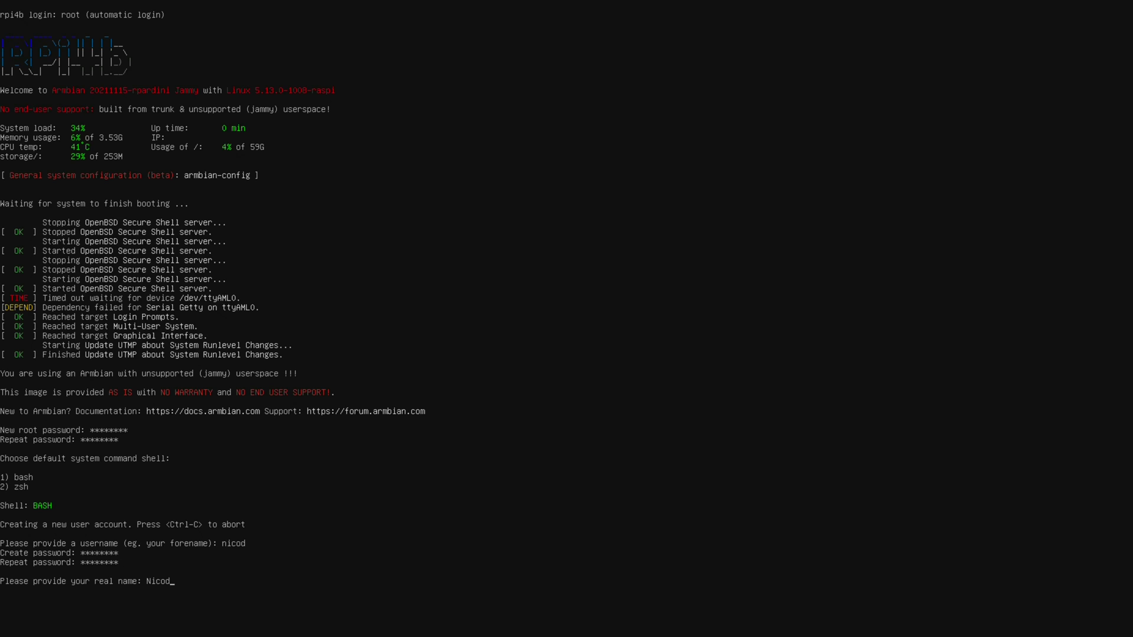
pyautogui.press('Return')
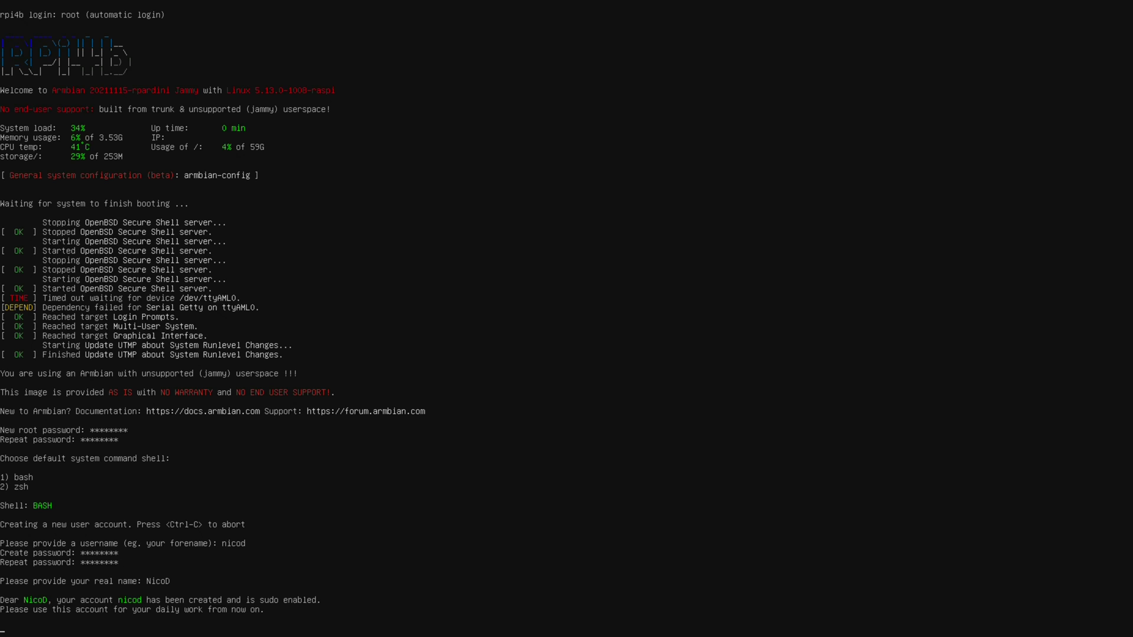
pyautogui.write('armbian-config')
pyautogui.press('Return')
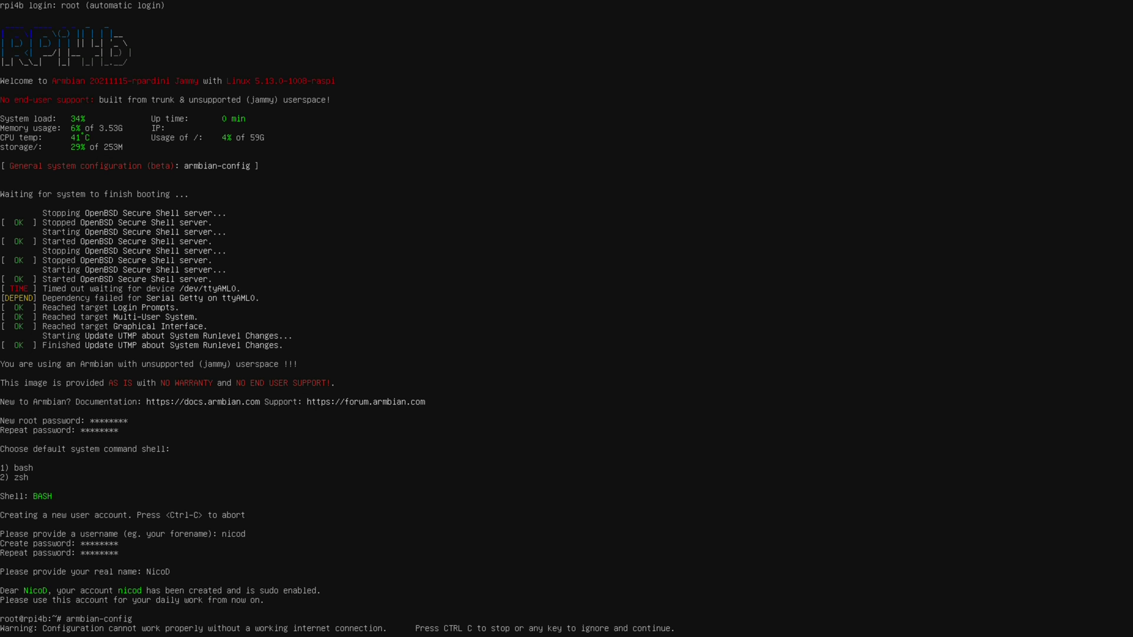
# Skip the no-internet warning, view Network > WiFi management, and return to the main menu.
pyautogui.press('Return')
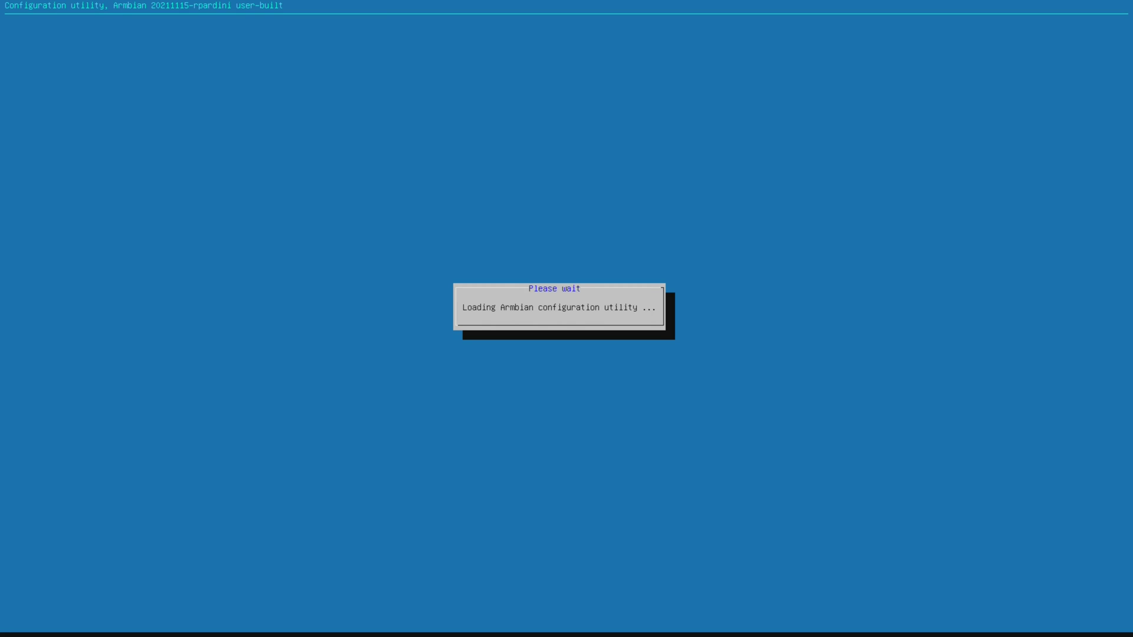
pyautogui.press('Down')
pyautogui.press('Return')
pyautogui.press('Down')
pyautogui.press('Down')
pyautogui.press('Down')
pyautogui.press('Down')
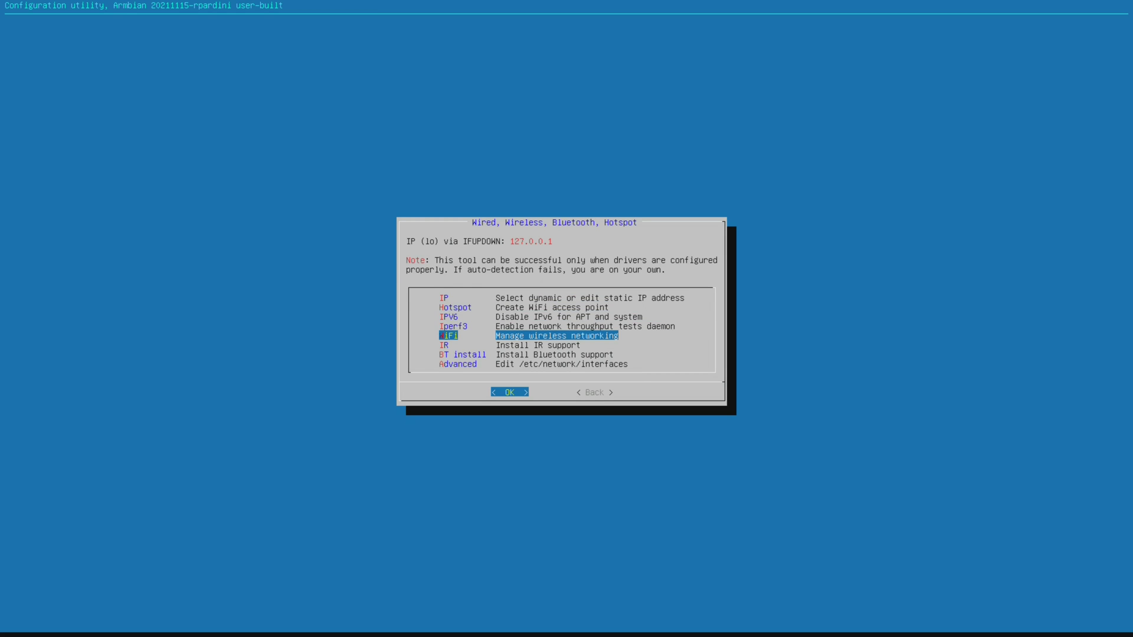
pyautogui.press('Return')
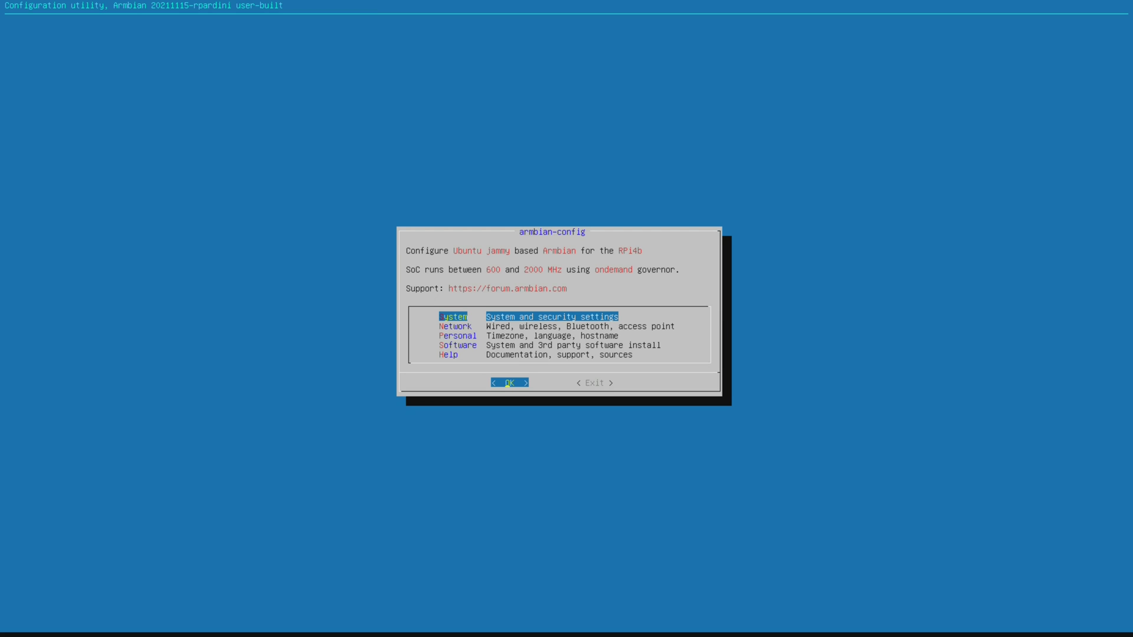
pyautogui.press('Down')
pyautogui.press('Down')
pyautogui.press('Down')
pyautogui.press('Return')
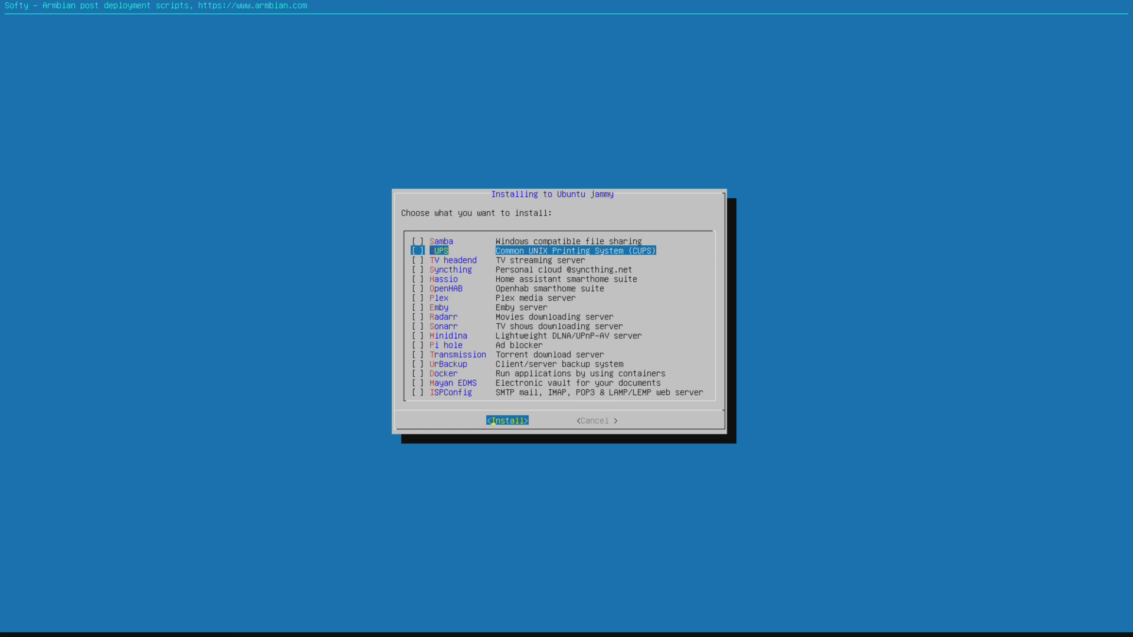
# Browse the Softy third-party software list, cancel without installing, and exit armbian-config.
pyautogui.press('Down')
pyautogui.press('Down')
pyautogui.press('Down')
pyautogui.press('Down')
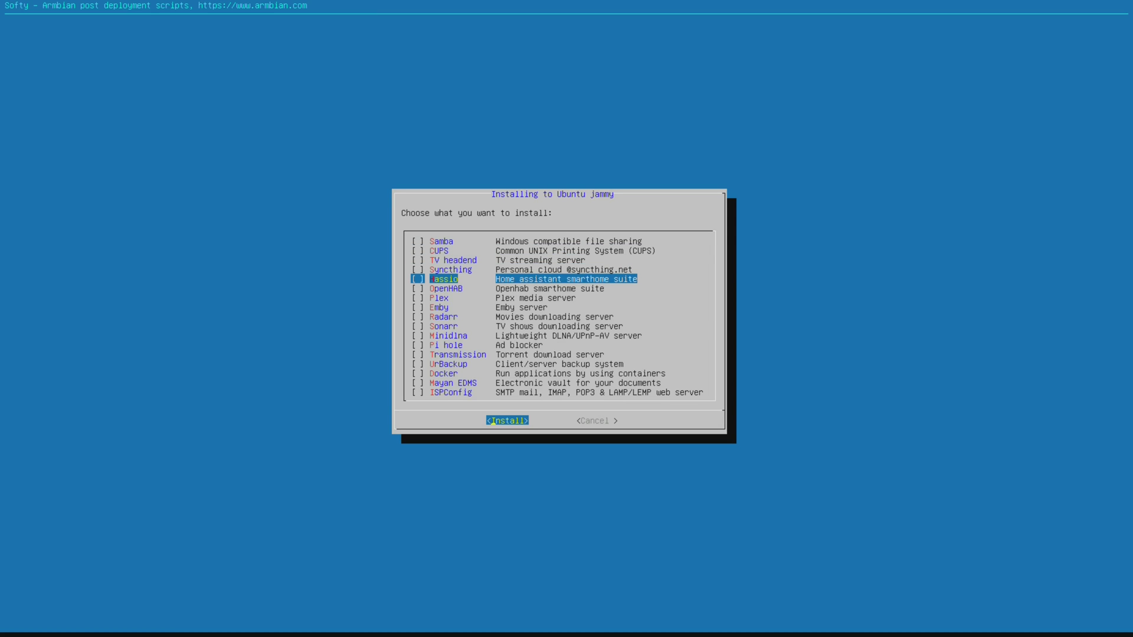
pyautogui.press('Down')
pyautogui.press('Down')
pyautogui.press('Down')
pyautogui.press('Down')
pyautogui.press('Down')
pyautogui.press('Down')
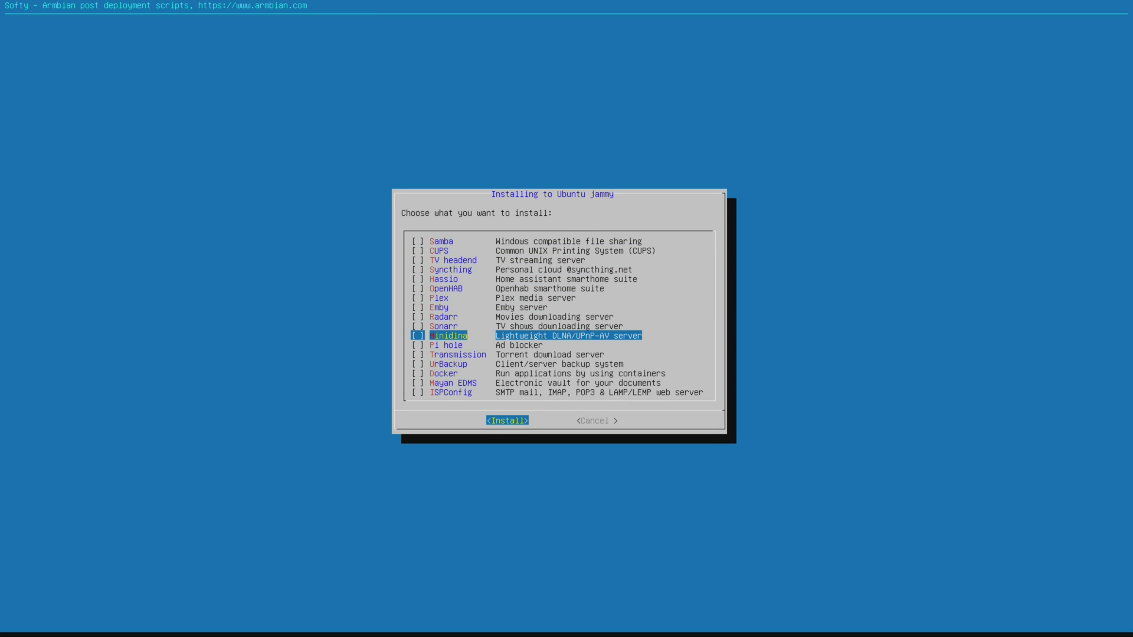
pyautogui.press('Down')
pyautogui.press('Down')
pyautogui.press('Down')
pyautogui.press('Down')
pyautogui.press('Down')
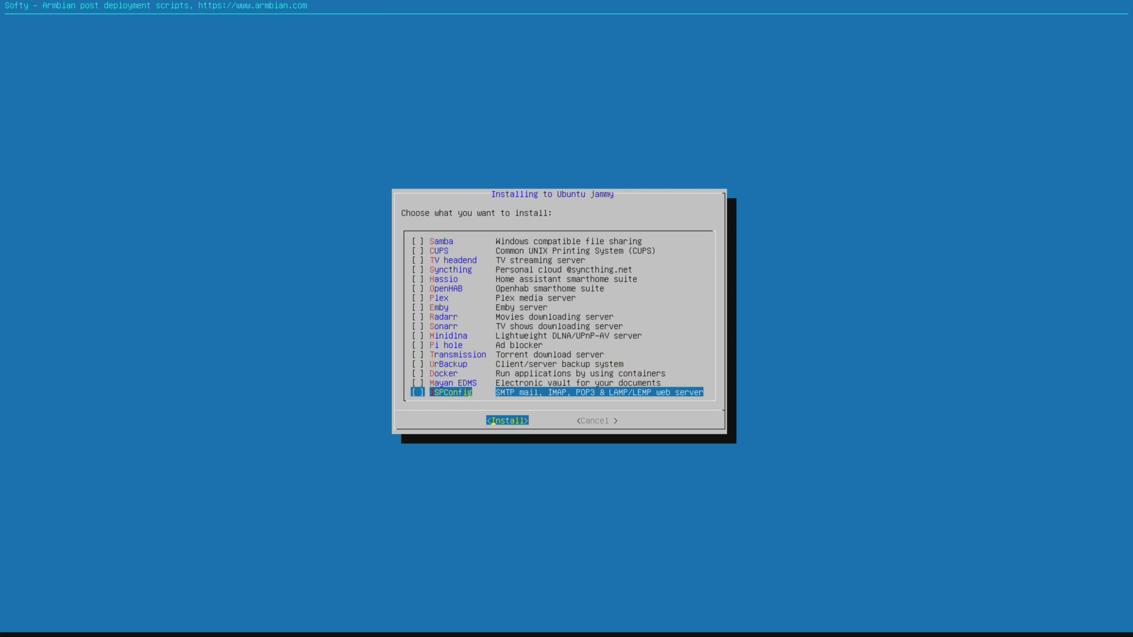
pyautogui.press('Right')
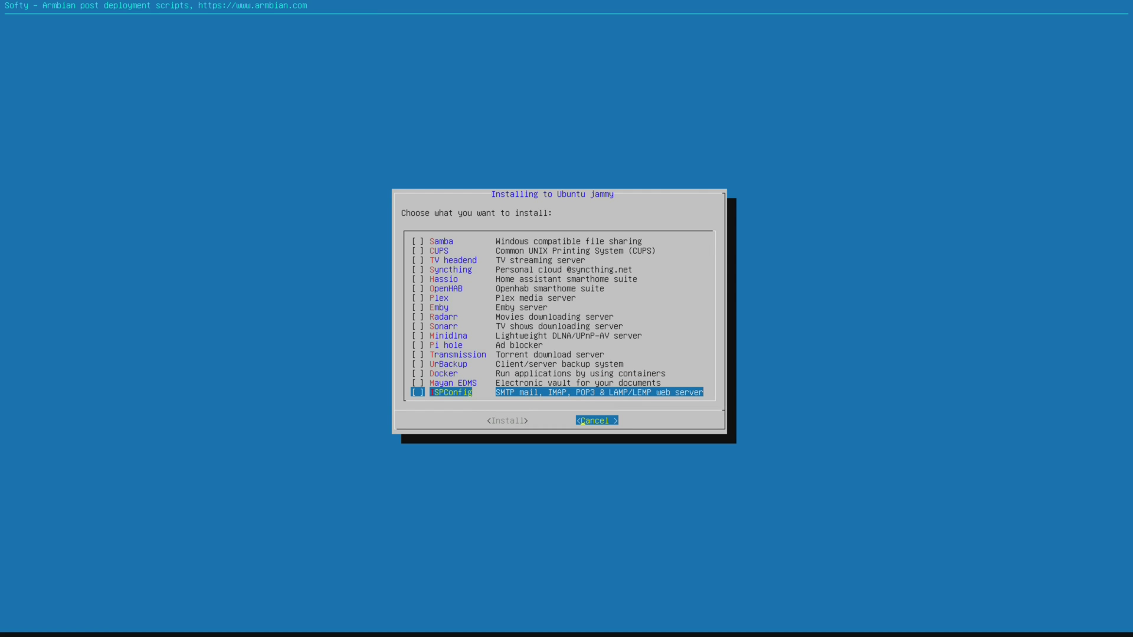
pyautogui.press('Return')
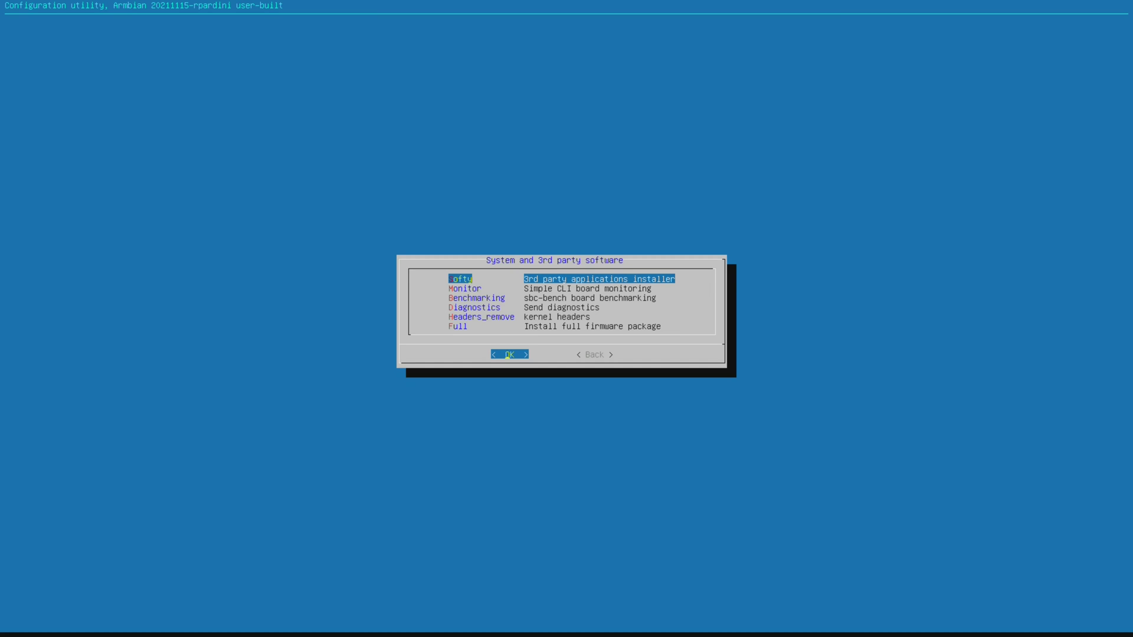
pyautogui.press('Right')
pyautogui.press('Return')
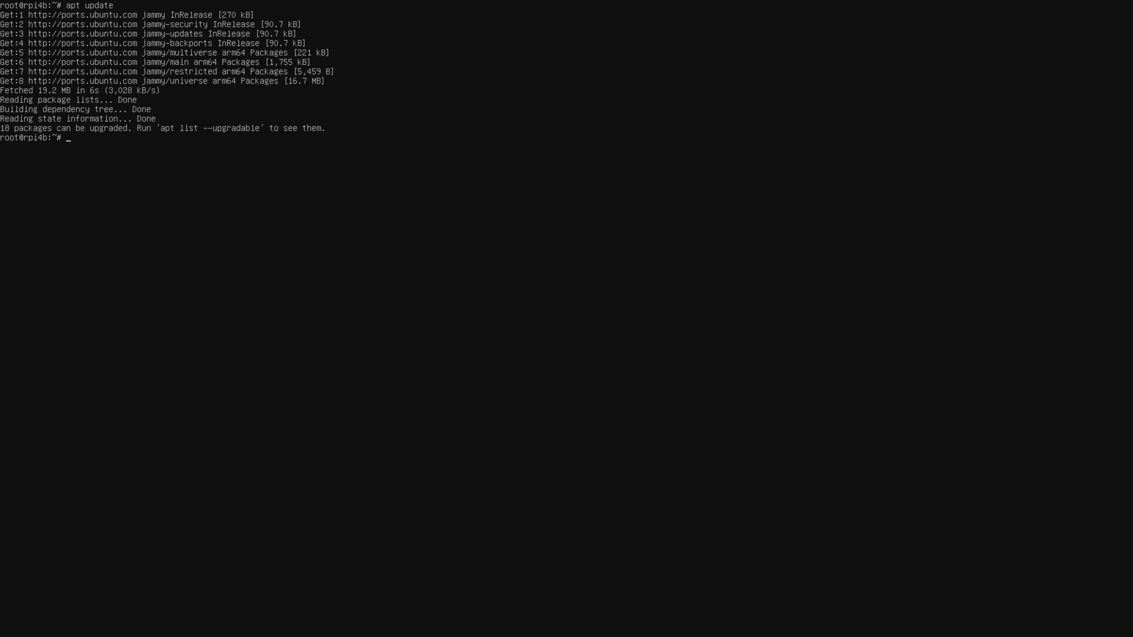
# Upgrade installed packages with apt upgrade, answering y, and try the 7z command.
pyautogui.write('apt upgrade')
pyautogui.press('Return')
pyautogui.write('y')
pyautogui.press('Return')
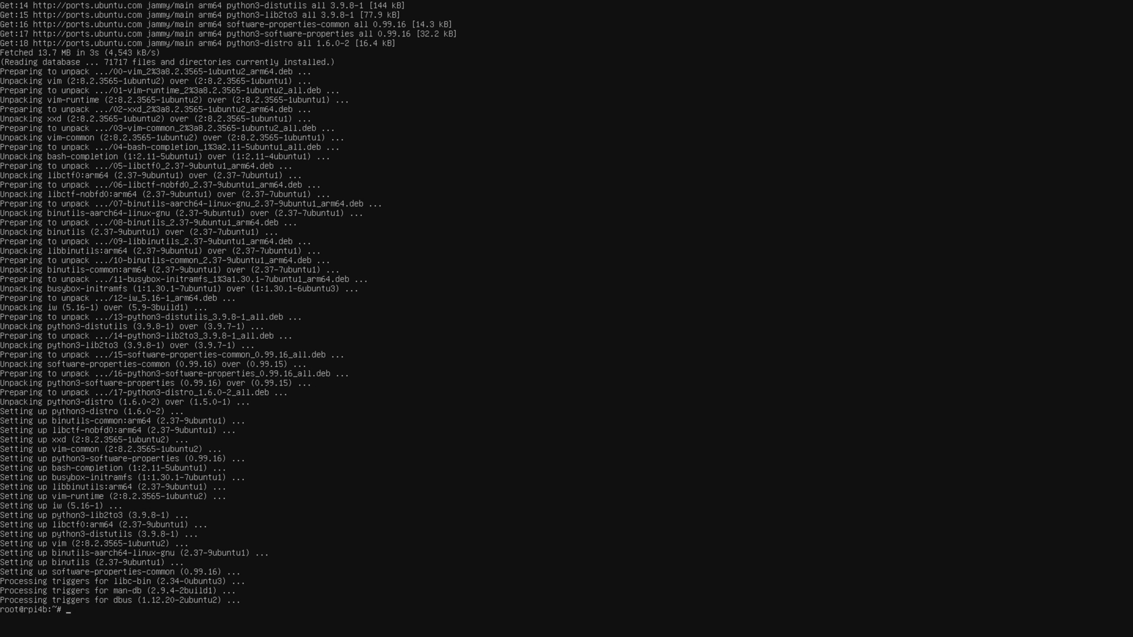
pyautogui.write('7z b')
pyautogui.press('Return')
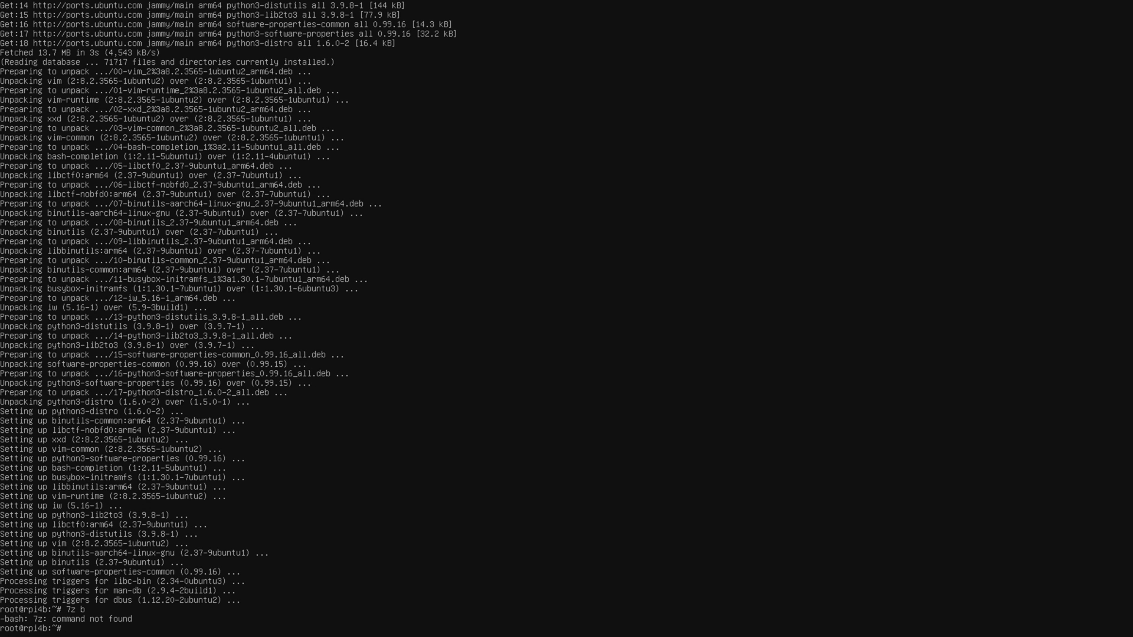
# Install p7zip-full with apt install, confirming with y.
pyautogui.write('pt install p7zip-full')
pyautogui.press('Return')
pyautogui.write('y')
pyautogui.press('Return')
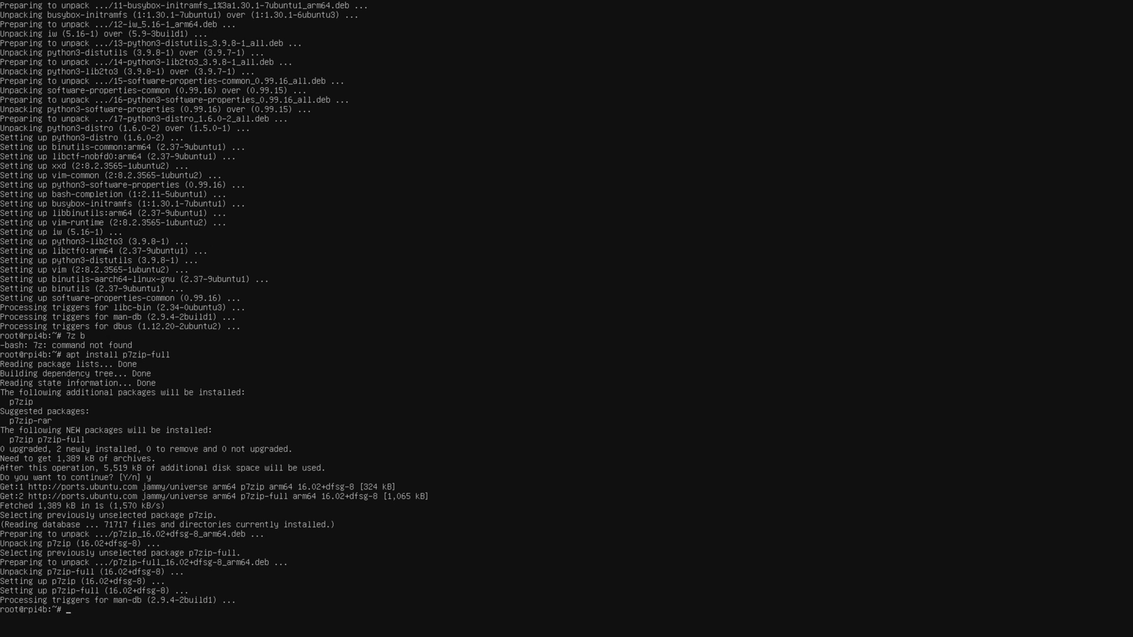
# Run the 7z b benchmark, watch CPU load in htop on tty2, then return to tty1.
pyautogui.write('7z b')
pyautogui.press('Return')
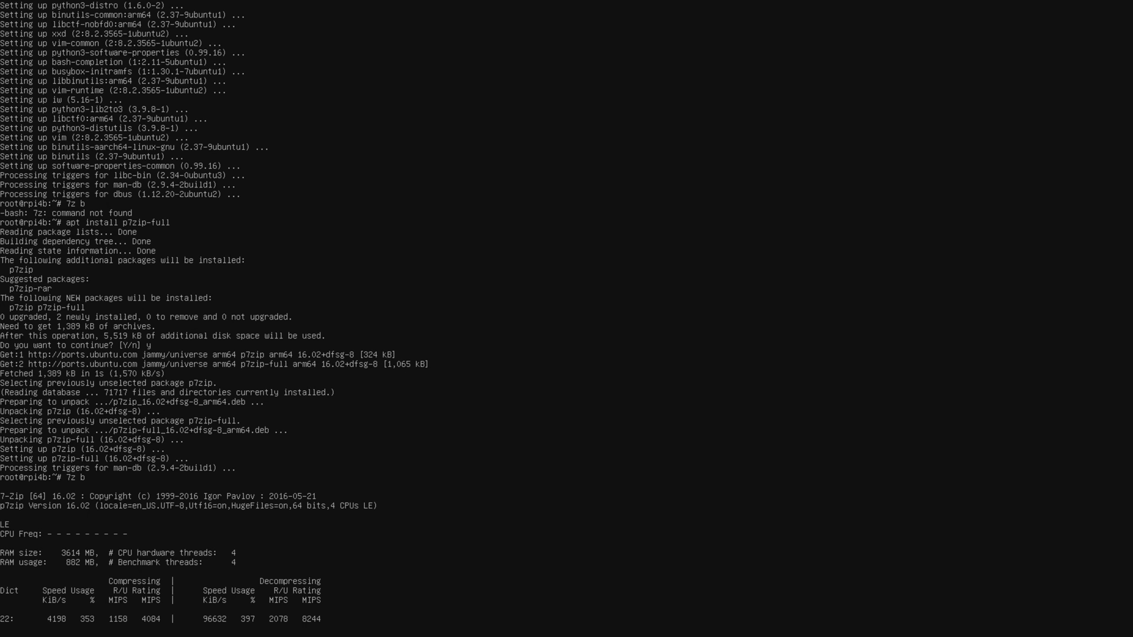
pyautogui.hotkey('ctrl', 'alt', 'F2')
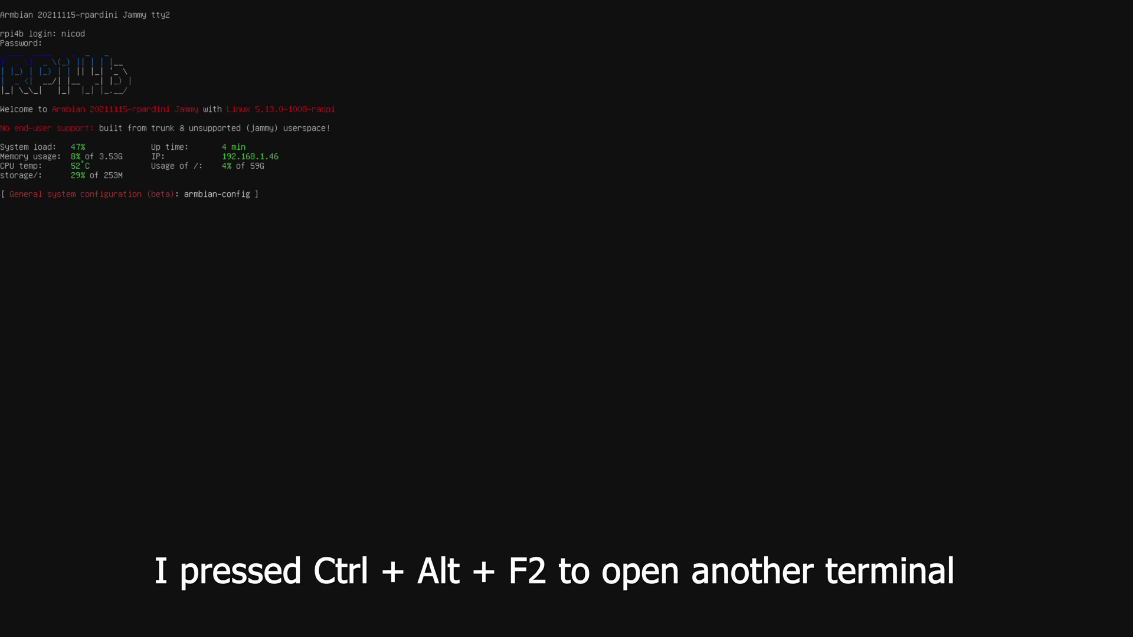
pyautogui.write('htop')
pyautogui.press('Return')
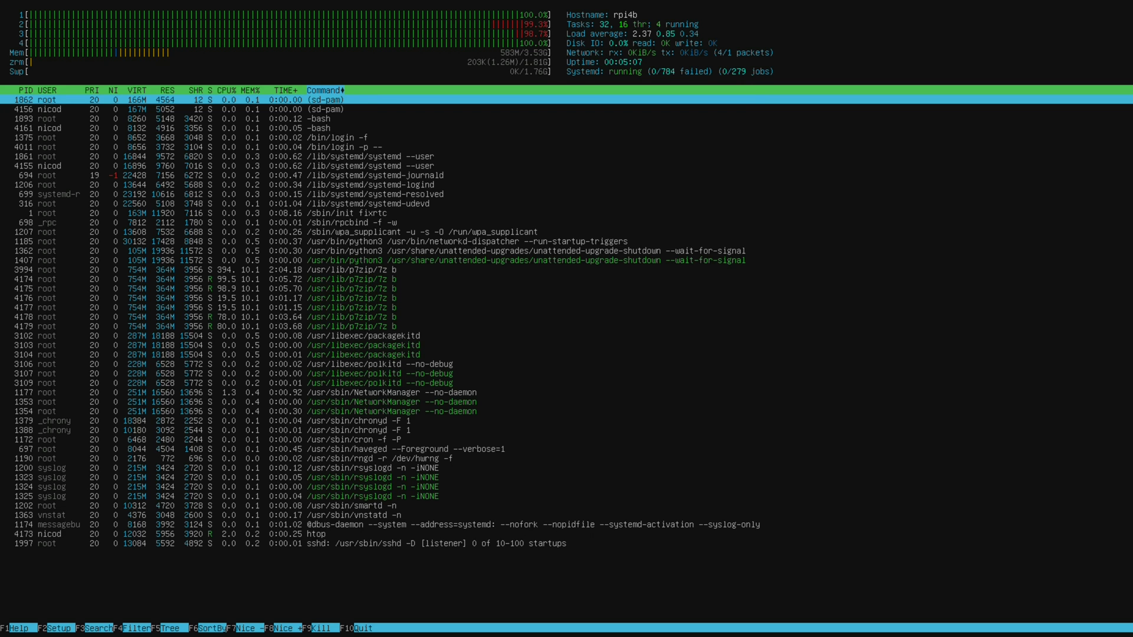
pyautogui.hotkey('alt', 'F1')
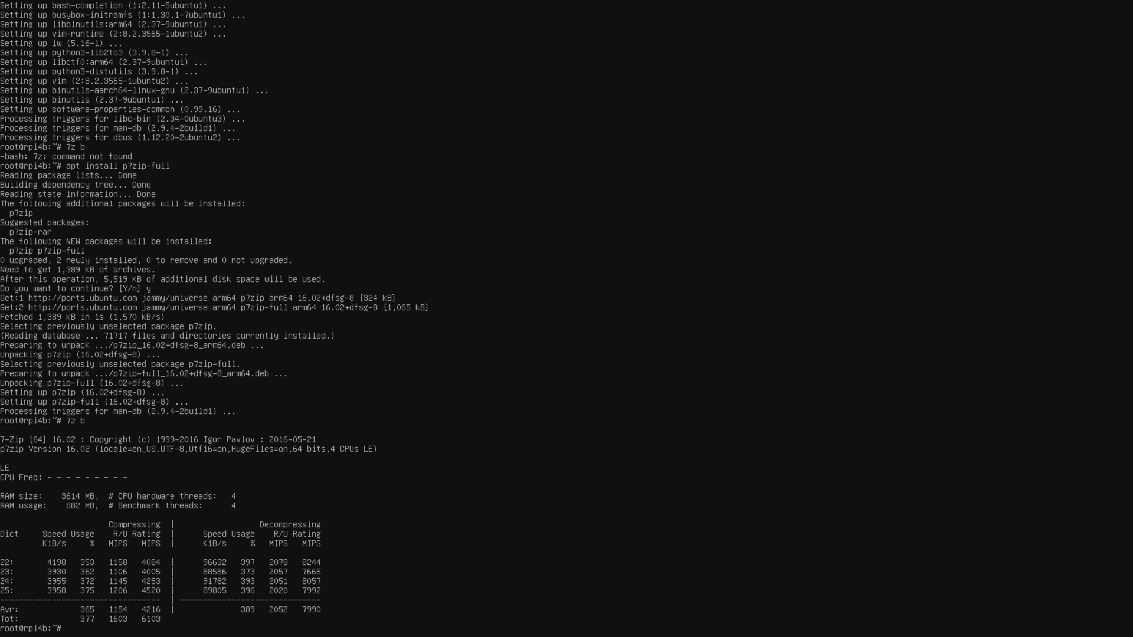
# Install ubuntu-mate-desktop via apt, confirming with y, then begin entering startx.
pyautogui.write('apt install ubunt')
pyautogui.write('u-mate-desktop')
pyautogui.press('Return')
pyautogui.write('y')
pyautogui.press('Return')
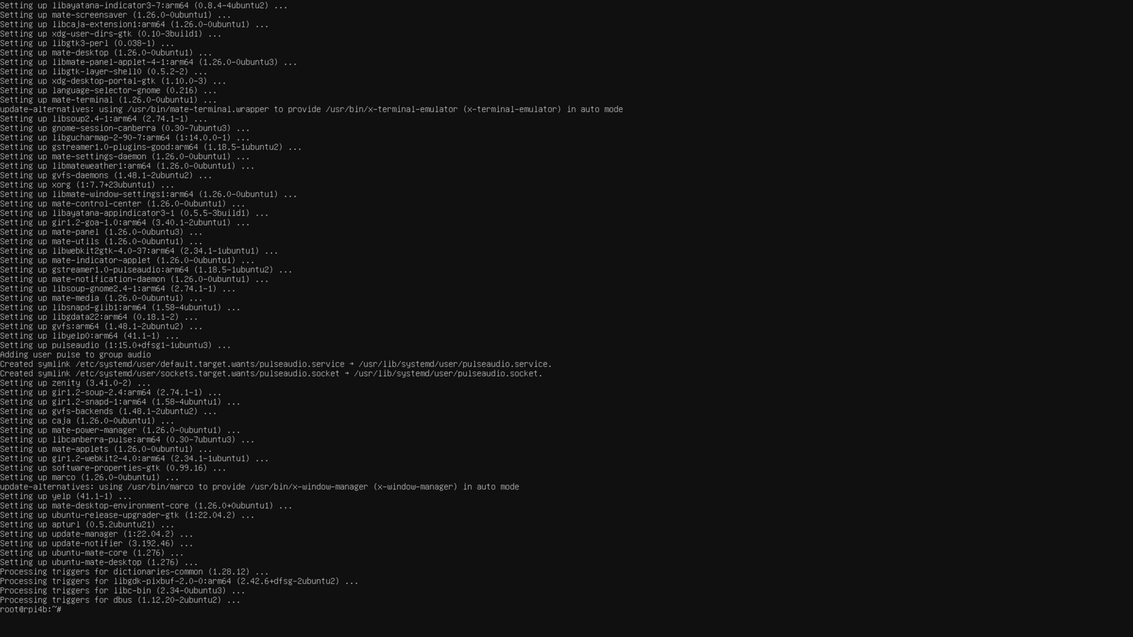
pyautogui.write('star')
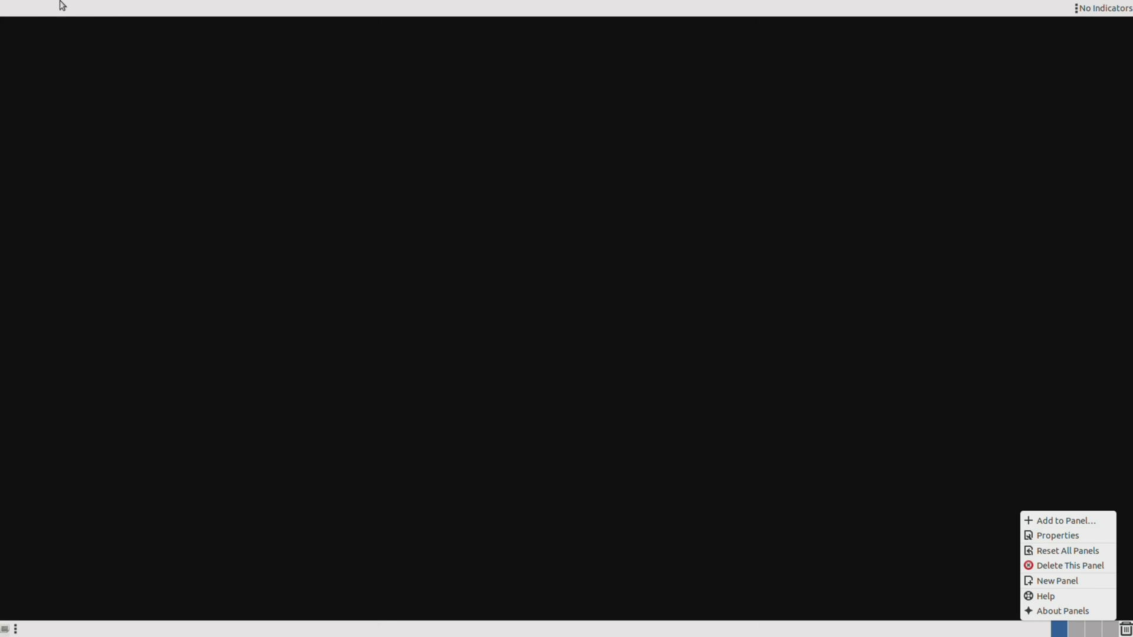
# Add the Classic Menu applet to the MATE top panel.
pyautogui.rightClick(34, 7)
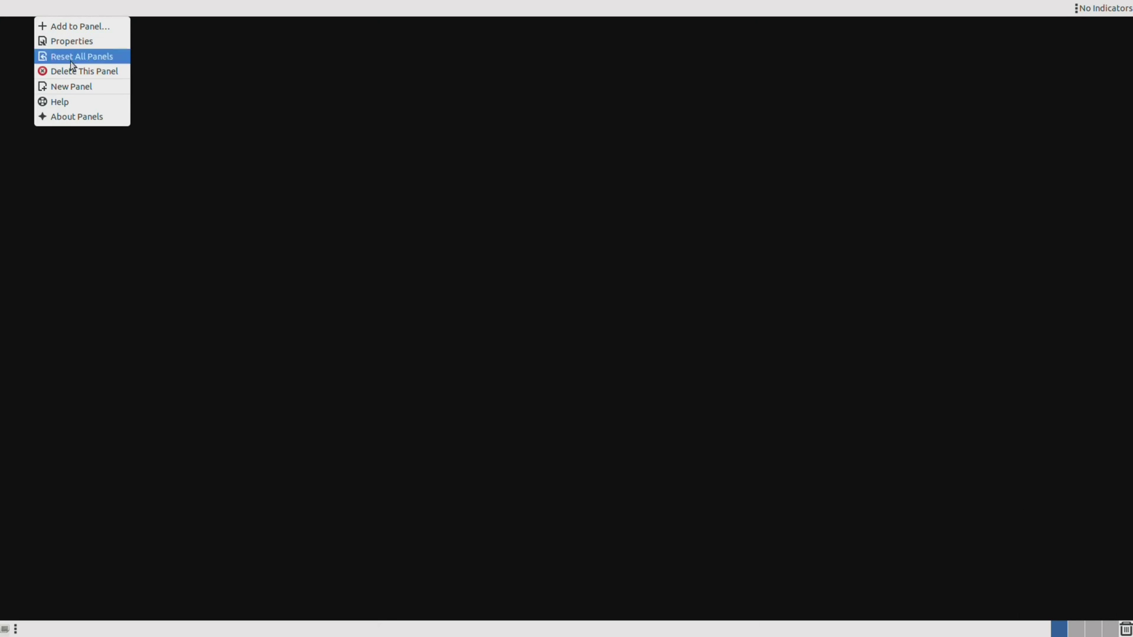
pyautogui.click(97, 29)
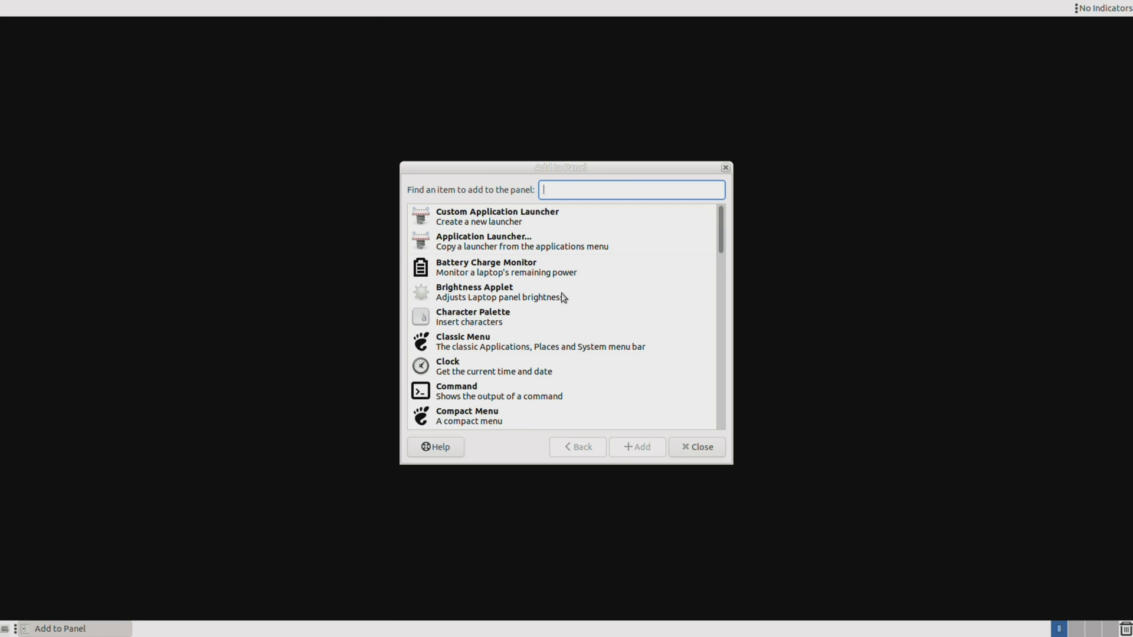
pyautogui.scroll(-1, 514, 354)
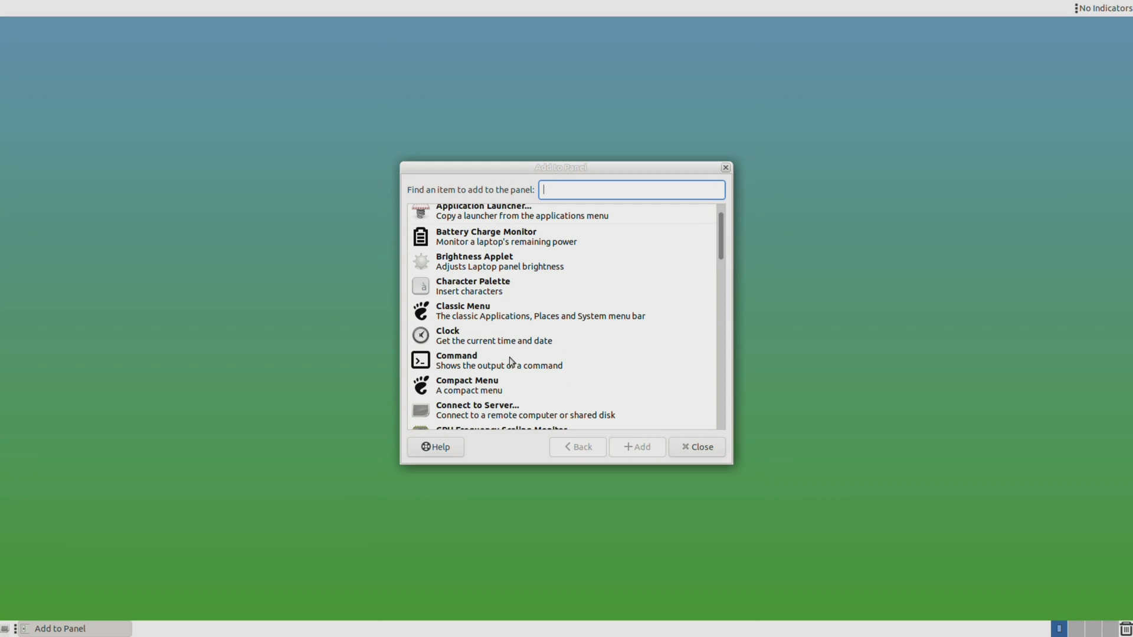
pyautogui.scroll(-1, 506, 375)
pyautogui.scroll(-1, 519, 354)
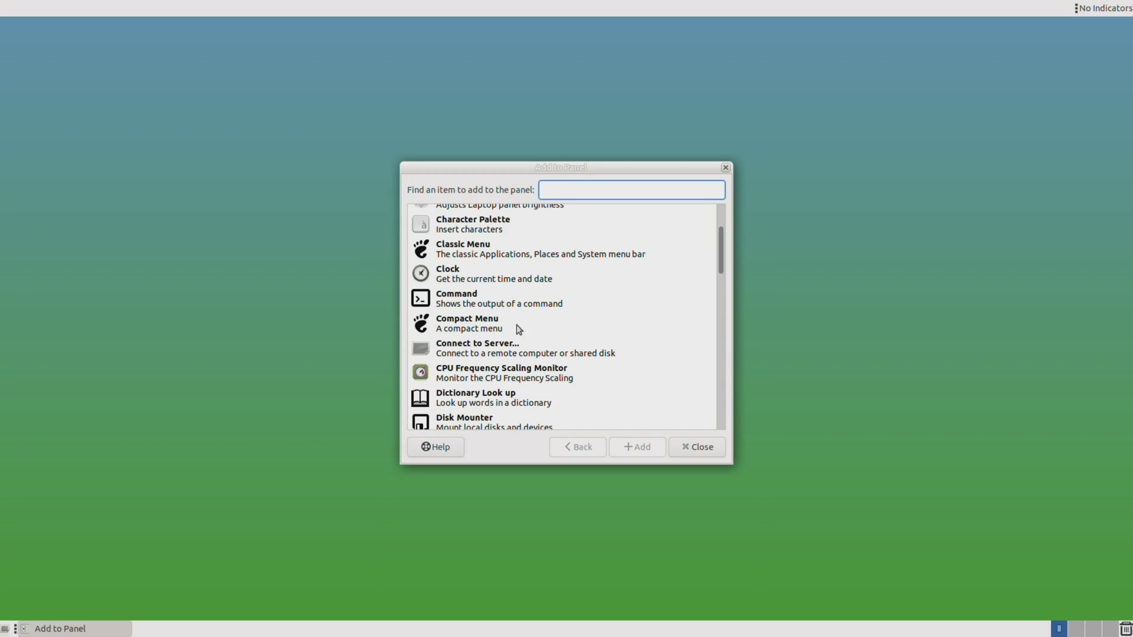
pyautogui.scroll(-1, 491, 243)
pyautogui.click(496, 251)
pyautogui.click(504, 212)
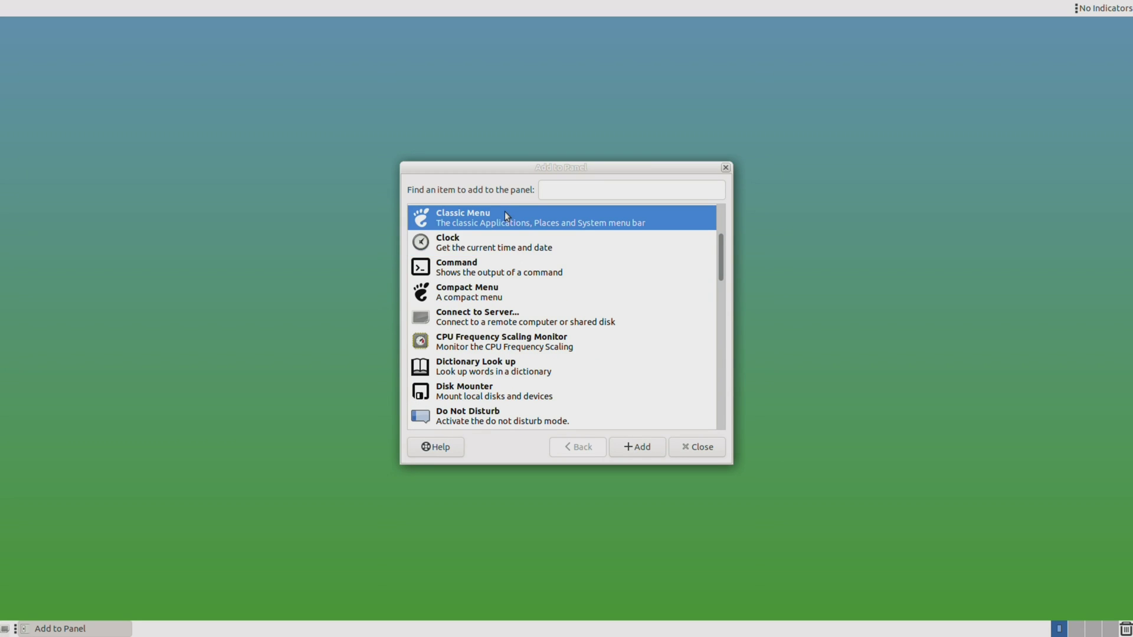
pyautogui.click(646, 447)
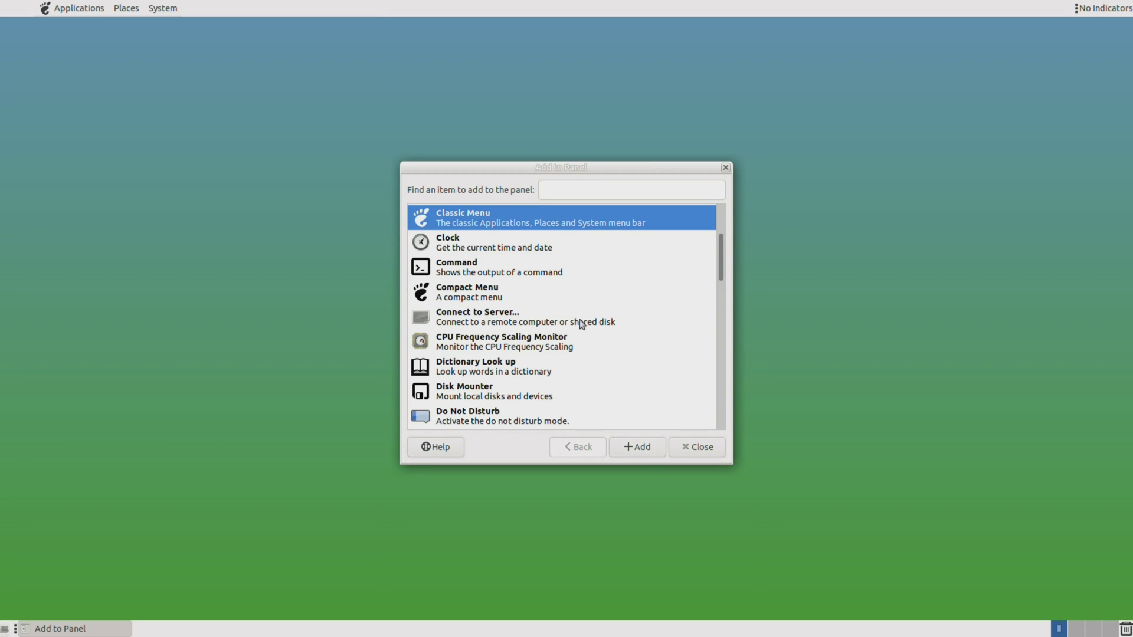
# Move the Classic Menu to the panel's left end and check its Applications menu.
pyautogui.rightClick(65, 11)
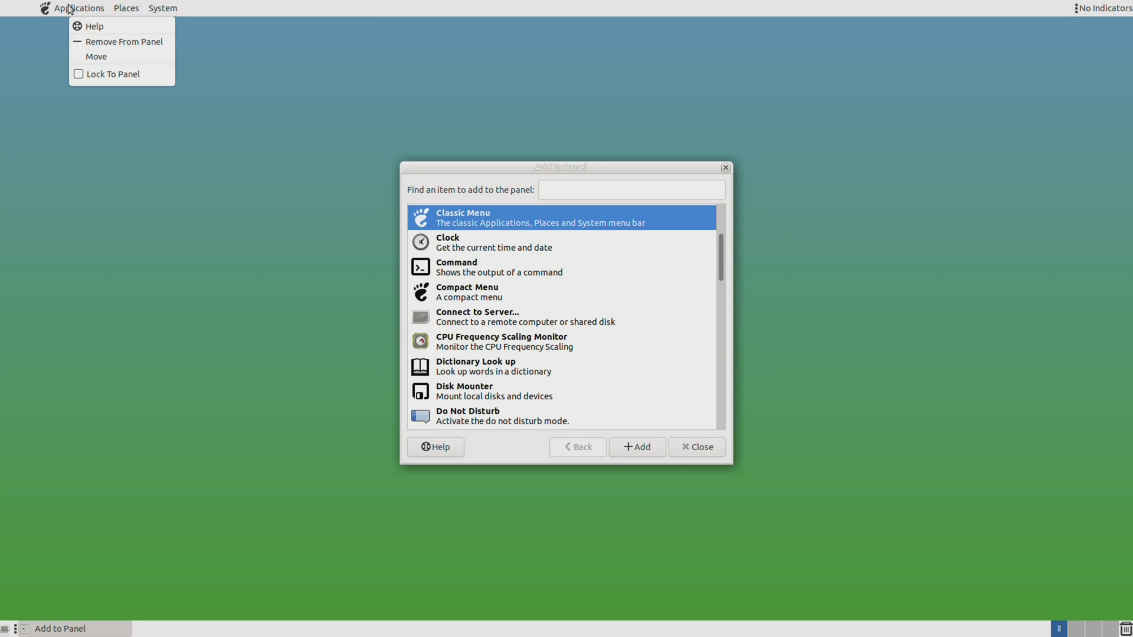
pyautogui.click(94, 57)
pyautogui.click(37, 11)
pyautogui.click(37, 10)
pyautogui.click(37, 11)
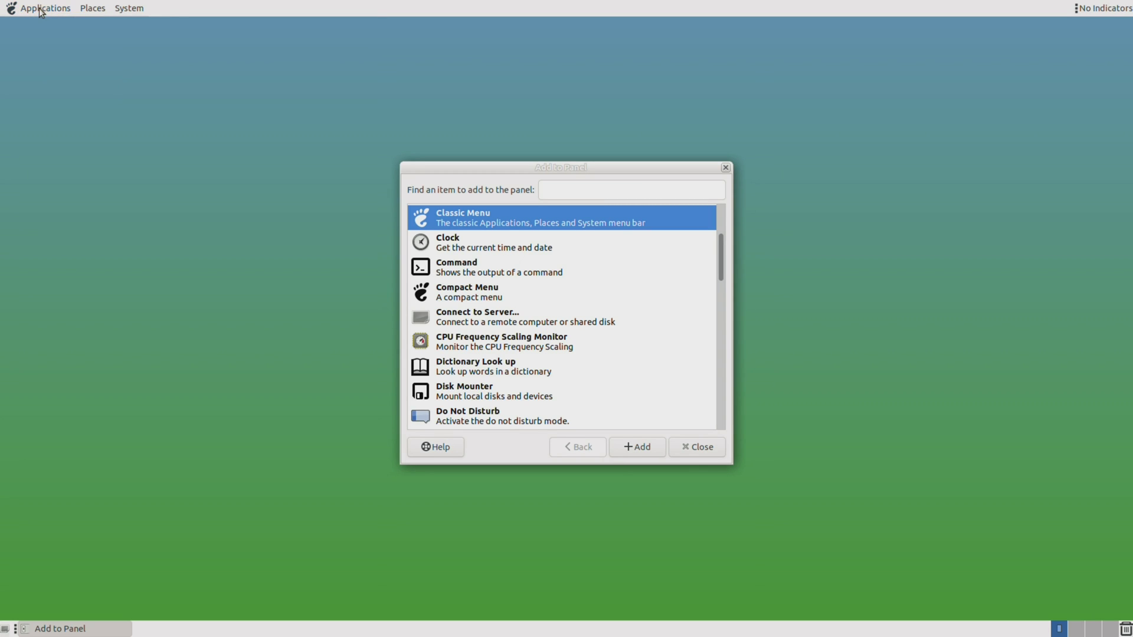
pyautogui.click(699, 448)
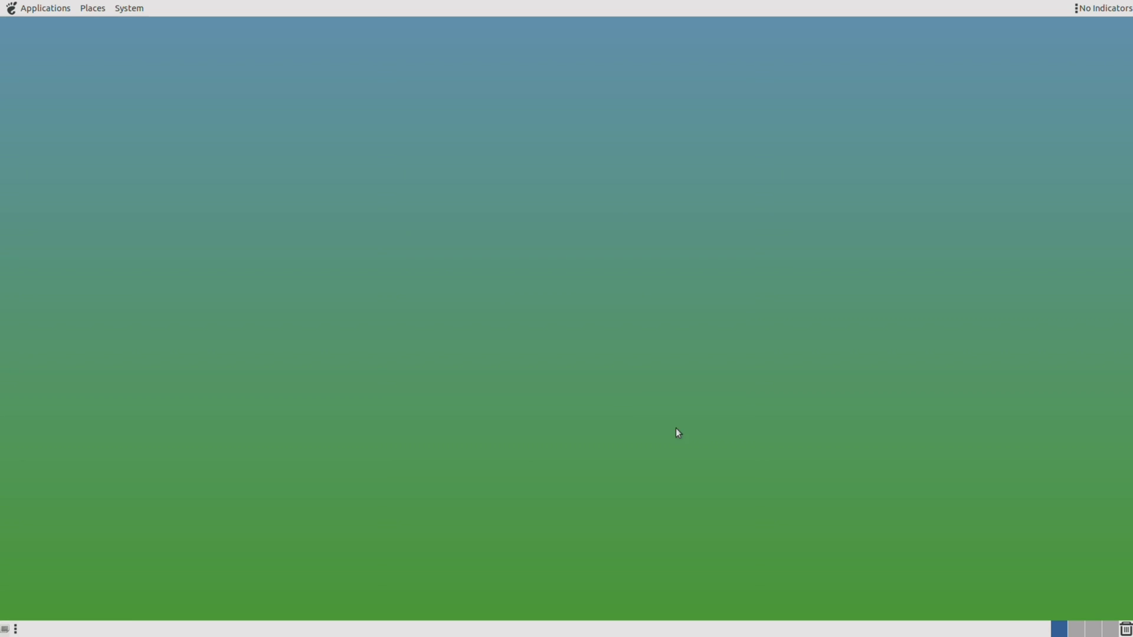
# Add the CPU Frequency Scaling Monitor and Command applets to the panel.
pyautogui.rightClick(1013, 634)
pyautogui.click(1043, 519)
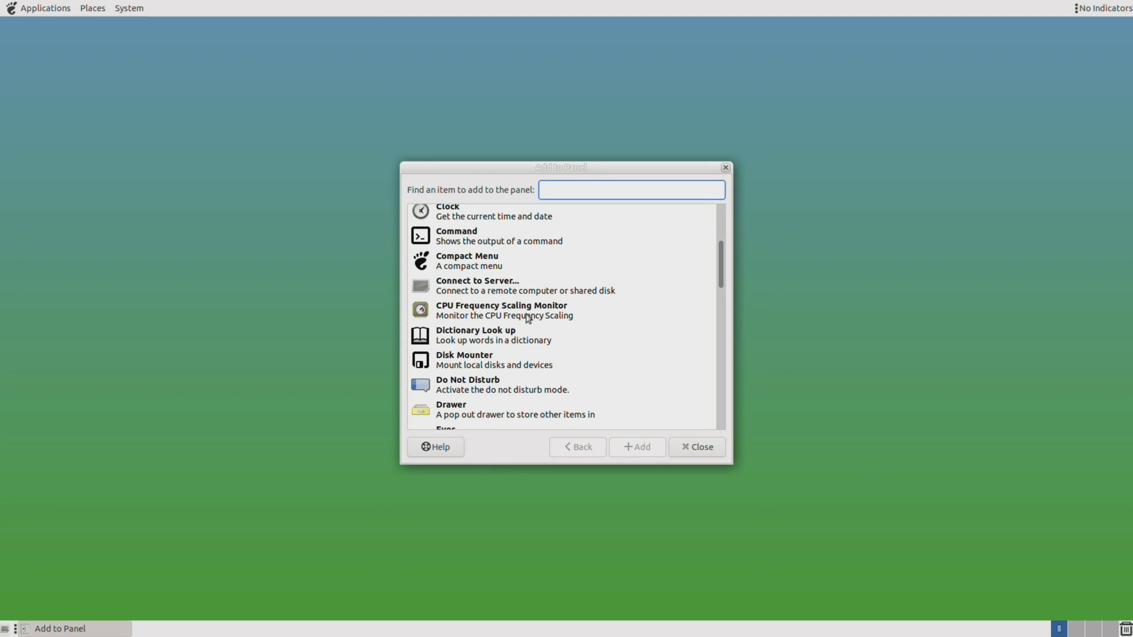
pyautogui.click(528, 312)
pyautogui.click(640, 450)
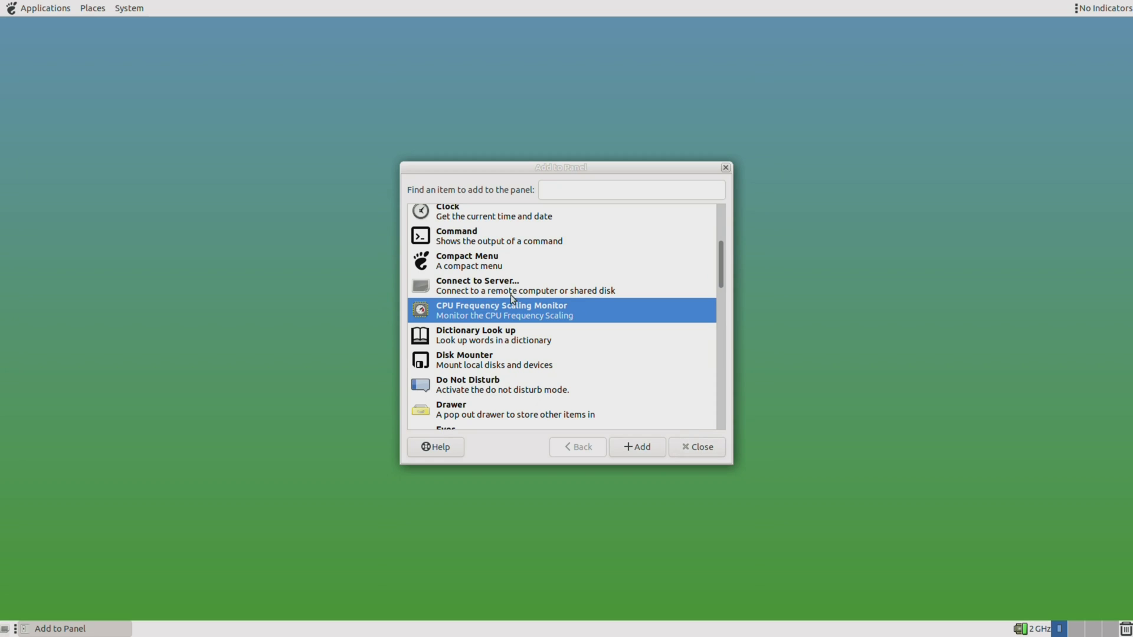
pyautogui.click(502, 236)
pyautogui.click(643, 449)
pyautogui.click(696, 447)
# Set the Command applet to run 'cat /sys/class/thermal/thermal_zone0/temp'.
pyautogui.rightClick(998, 629)
pyautogui.click(1007, 552)
pyautogui.write('cat /sys/')
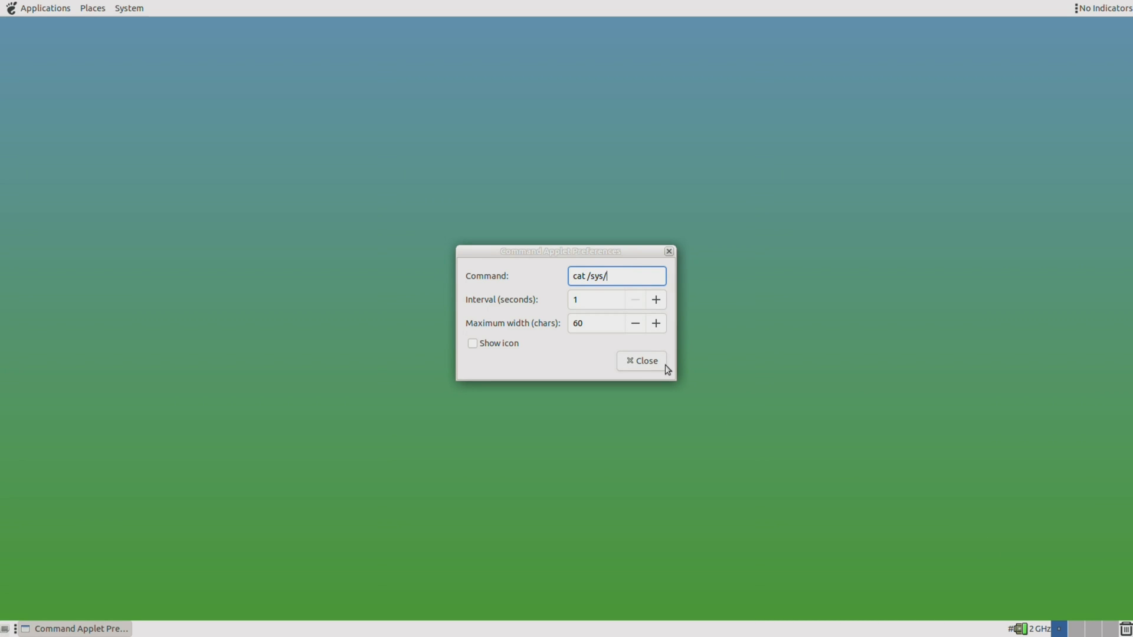
pyautogui.write('class/thermal/thermal')
pyautogui.write('_zone/')
pyautogui.press('BackSpace')
pyautogui.write('0/temp')
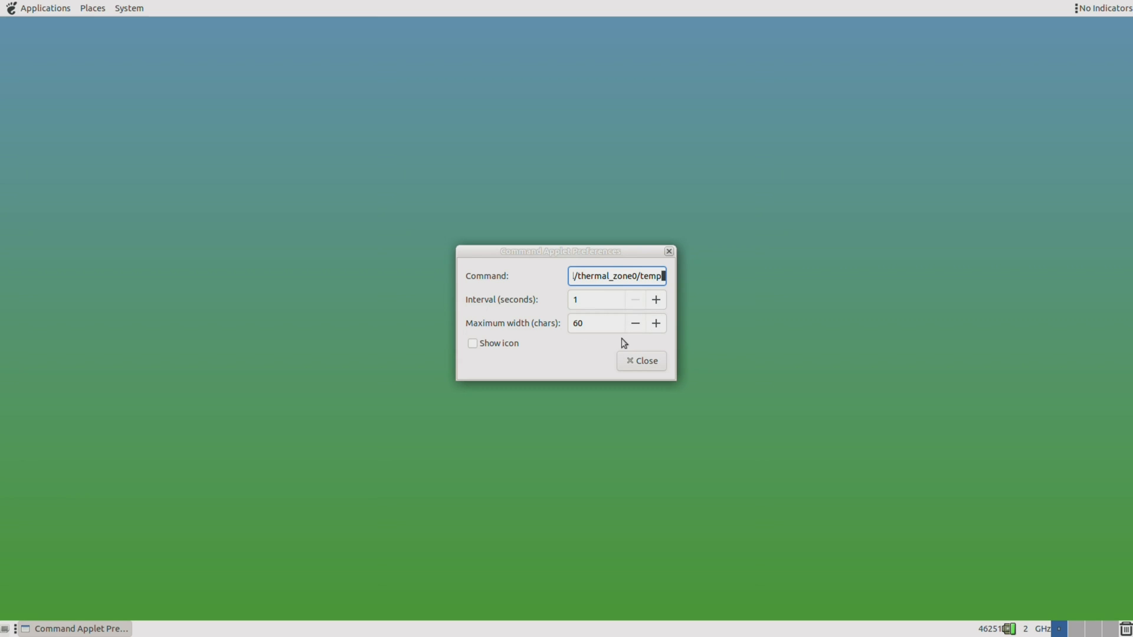
pyautogui.press('Escape')
# Reboot the system with the reboot command in MATE Terminal.
pyautogui.click(33, 9)
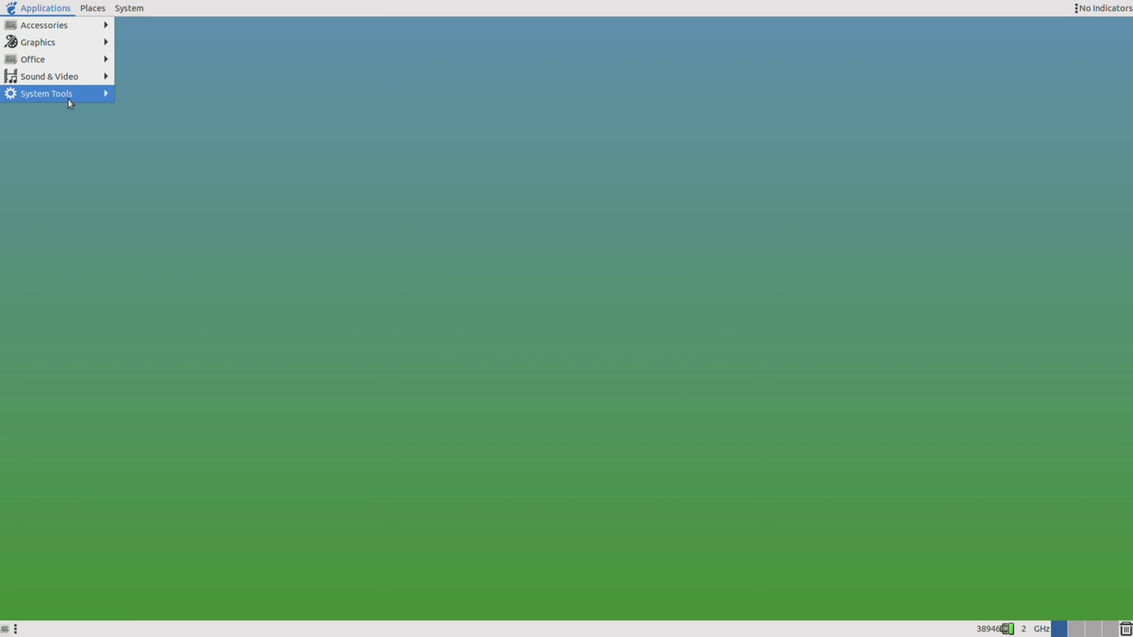
pyautogui.moveTo(69, 97)
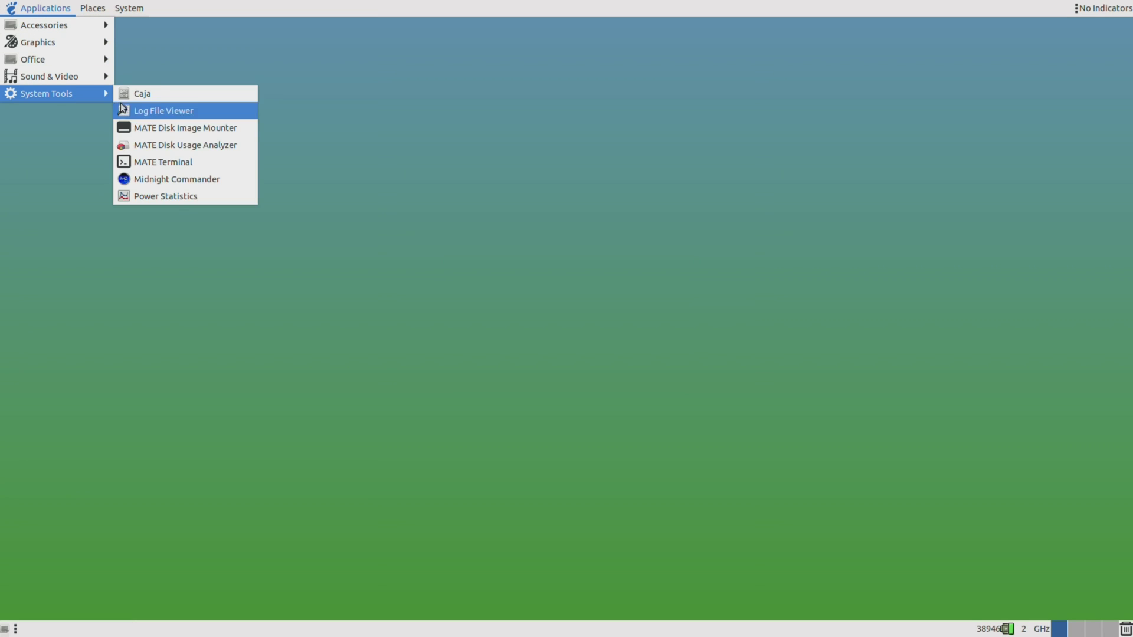
pyautogui.click(201, 162)
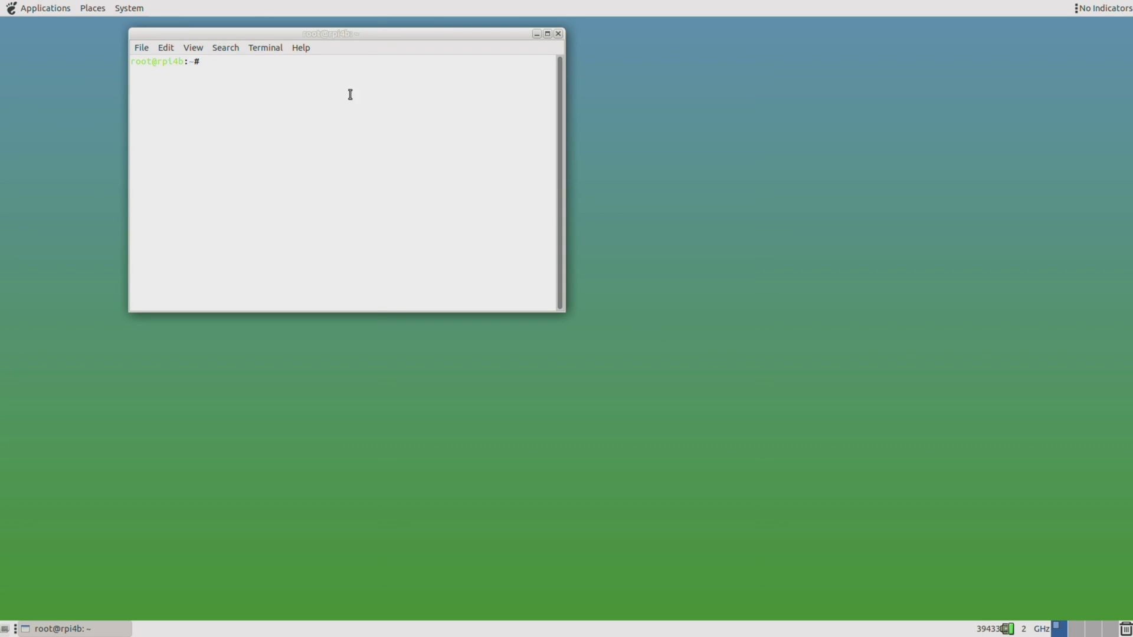
pyautogui.moveTo(380, 35); pyautogui.dragTo(597, 202)
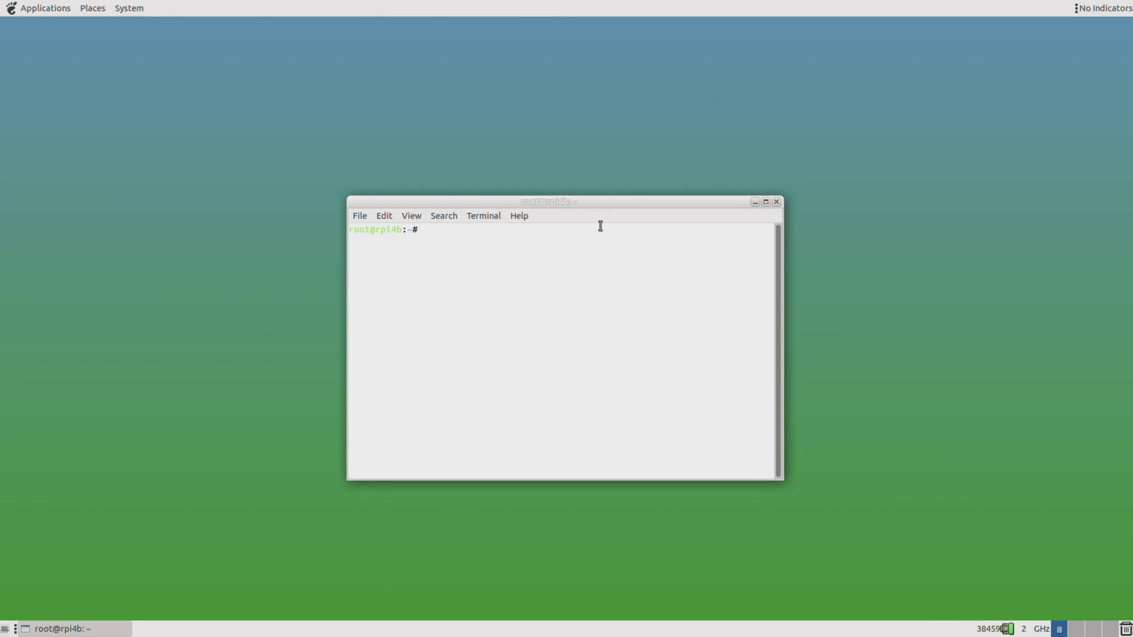
pyautogui.write('reboot')
pyautogui.press('Return')
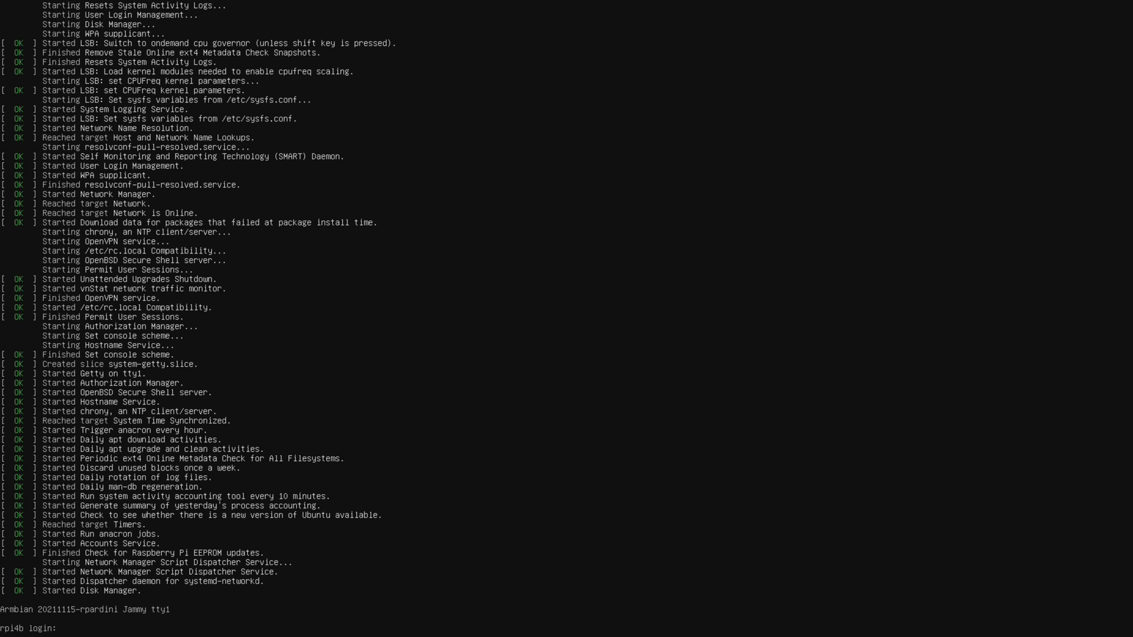
# Log in at the tty1 console with the user's name and password.
pyautogui.write('nicod')
pyautogui.press('Return')
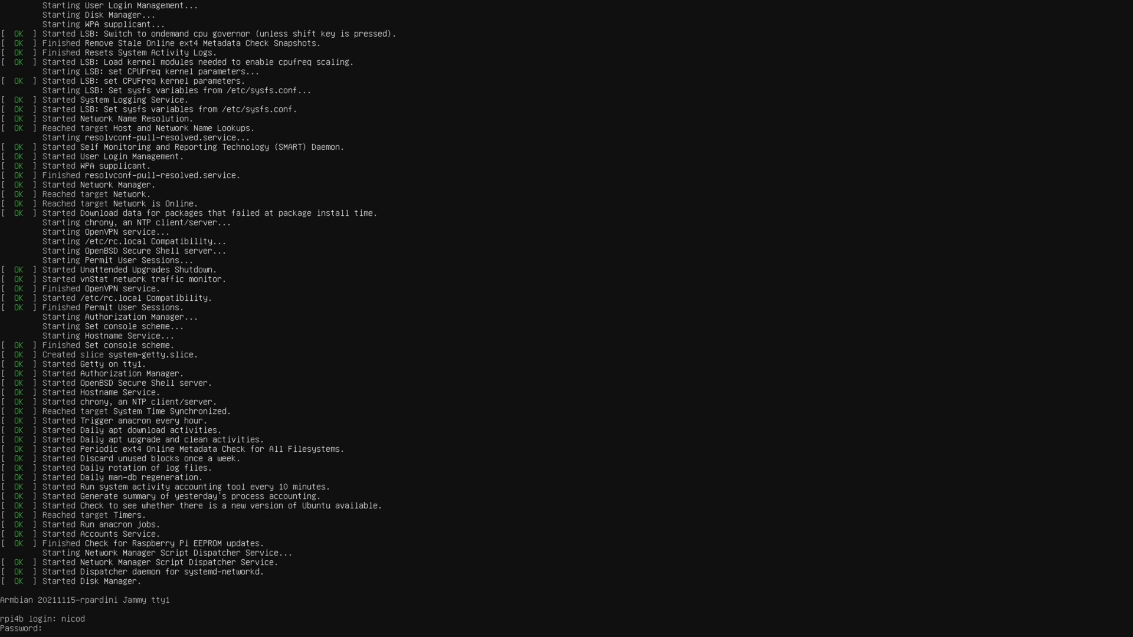
pyautogui.press('Return')
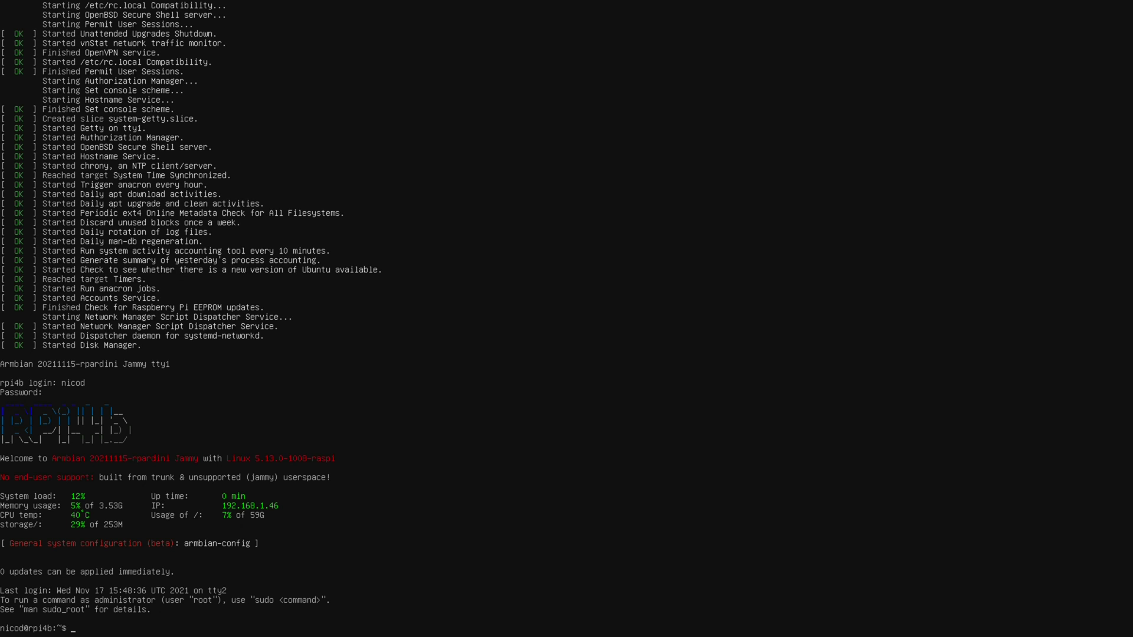
# Install lightdm and lightdm-gtk-greeter with sudo apt install, then sudo reboot.
pyautogui.write('sudo apt install lightdm lightdm-g')
pyautogui.press('Tab')
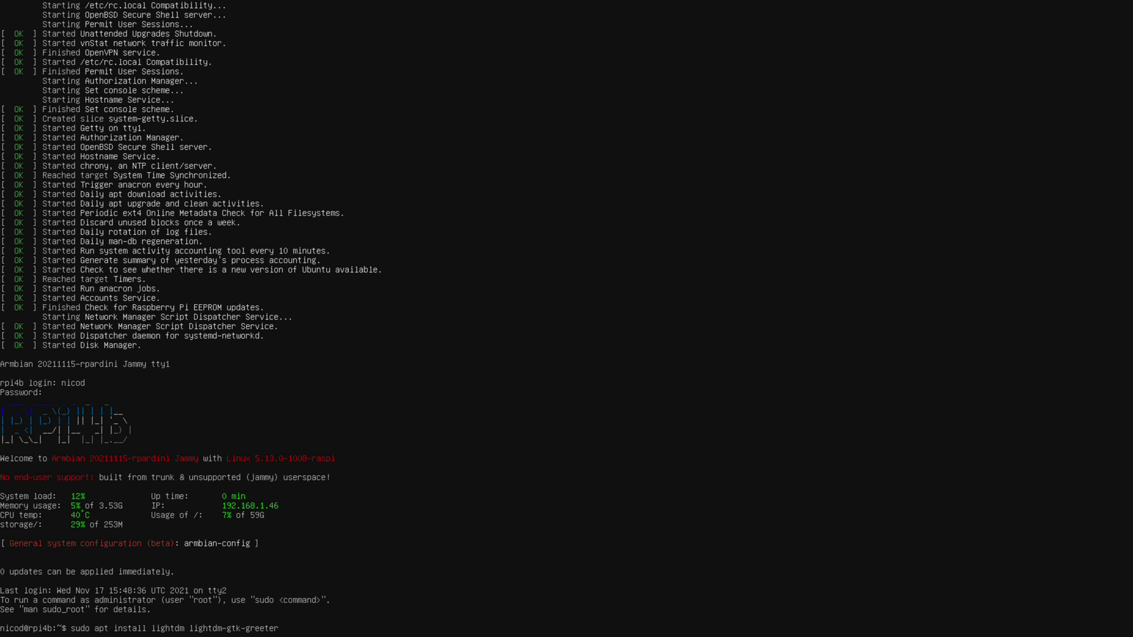
pyautogui.press('Return')
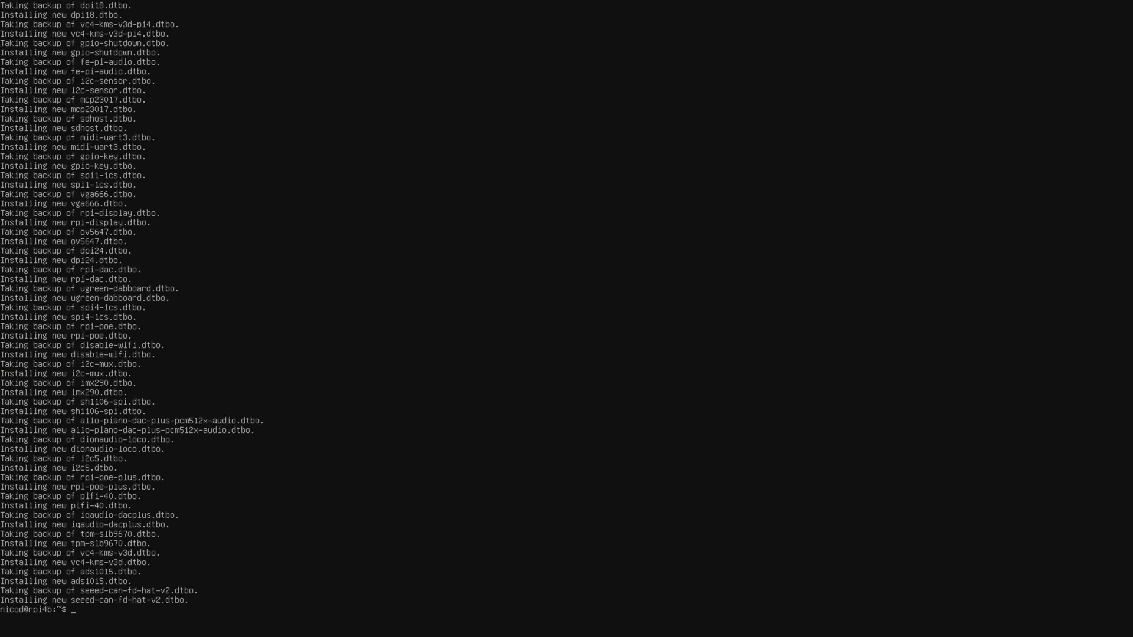
pyautogui.write('sudo reboot')
pyautogui.press('Return')
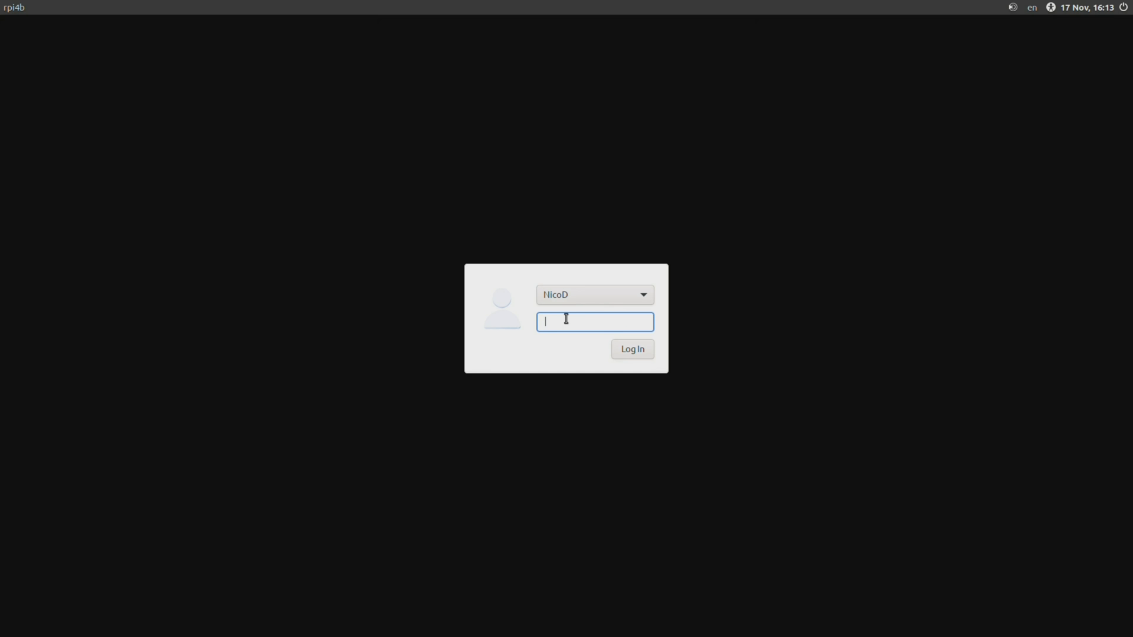
# Sign in at the LightDM greeter with the password and delete the broken BriskMenu applet.
pyautogui.write('•••••••')
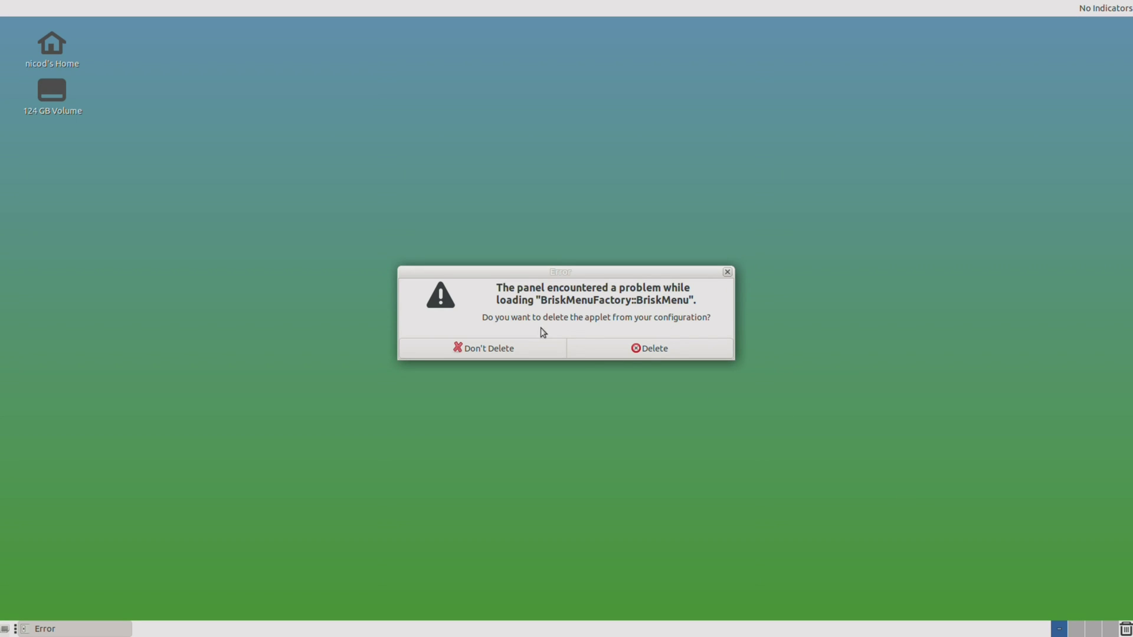
pyautogui.click(656, 353)
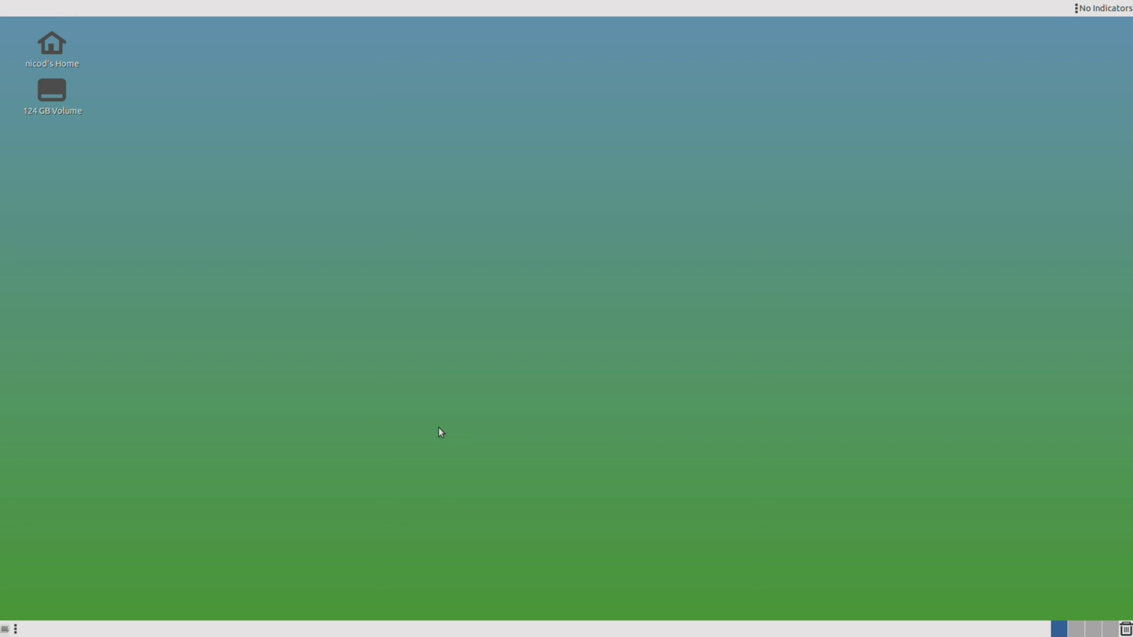
# Run 'sudo apt install kubuntu-desktop xfce4 lubuntu-desktop' and confirm the 569 packages.
pyautogui.hotkey('ctrl', 'alt', 't')
pyautogui.write('sudo apt install ')
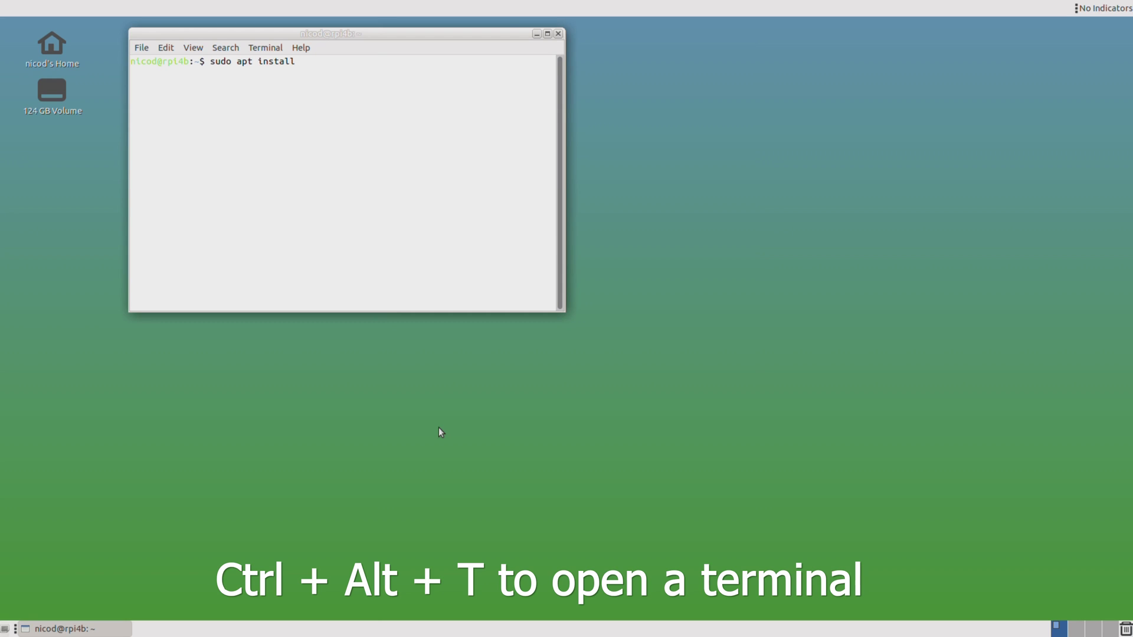
pyautogui.write('kubuntu xfce')
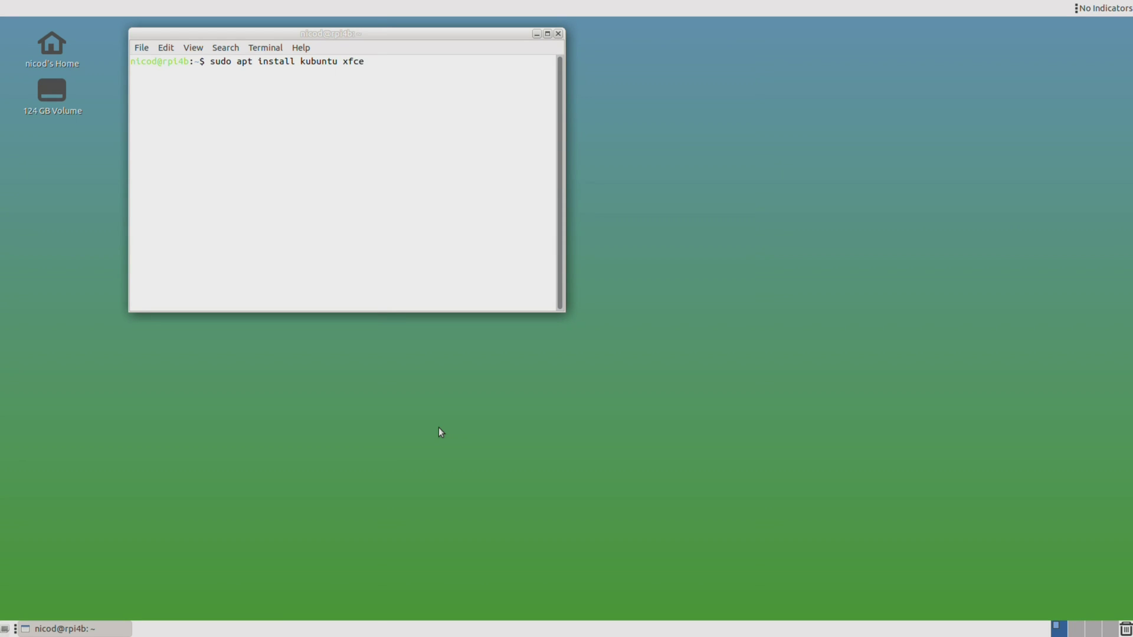
pyautogui.write('4 lubuntu')
pyautogui.press('Left')
pyautogui.press('Left')
pyautogui.press('Left')
pyautogui.press('Left')
pyautogui.press('Left')
pyautogui.press('Left')
pyautogui.press('Left')
pyautogui.press('Left')
pyautogui.press('Left')
pyautogui.press('Left')
pyautogui.press('Left')
pyautogui.press('Left')
pyautogui.press('Left')
pyautogui.press('Left')
pyautogui.press('Left')
pyautogui.write('-d')
pyautogui.press('Tab')
pyautogui.press('Tab')
pyautogui.write('es')
pyautogui.press('Tab')
pyautogui.press('Right')
pyautogui.press('Right')
pyautogui.press('Right')
pyautogui.press('Right')
pyautogui.press('Right')
pyautogui.press('Right')
pyautogui.press('Right')
pyautogui.press('Right')
pyautogui.press('Right')
pyautogui.press('Right')
pyautogui.press('Right')
pyautogui.press('Right')
pyautogui.press('Right')
pyautogui.press('Right')
pyautogui.write('-de')
pyautogui.press('Tab')
pyautogui.press('Return')
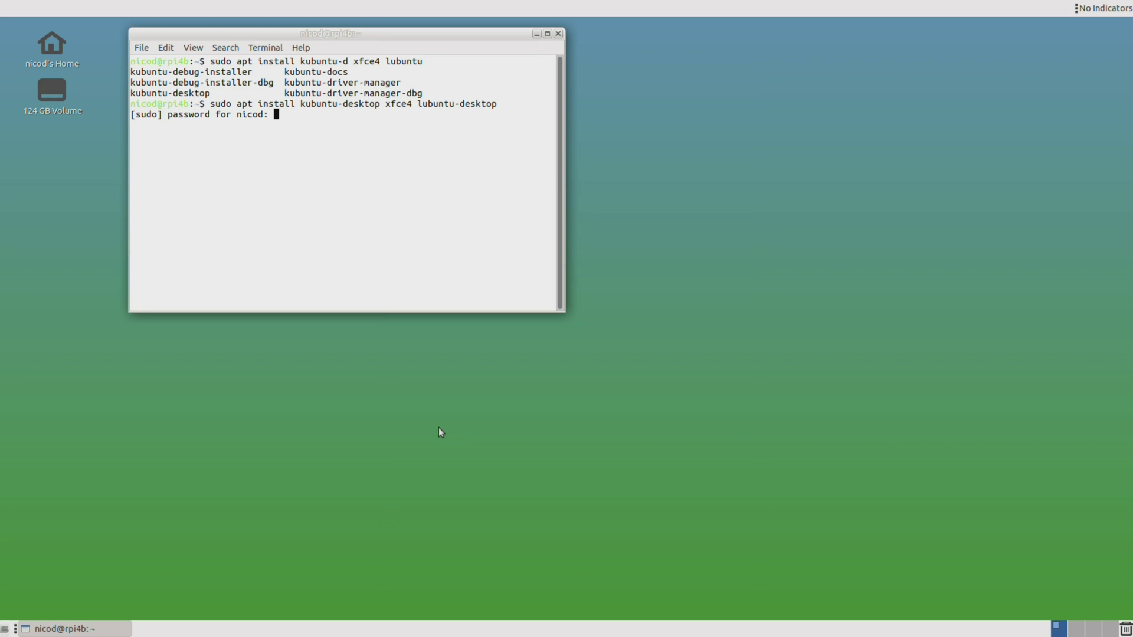
pyautogui.press('Return')
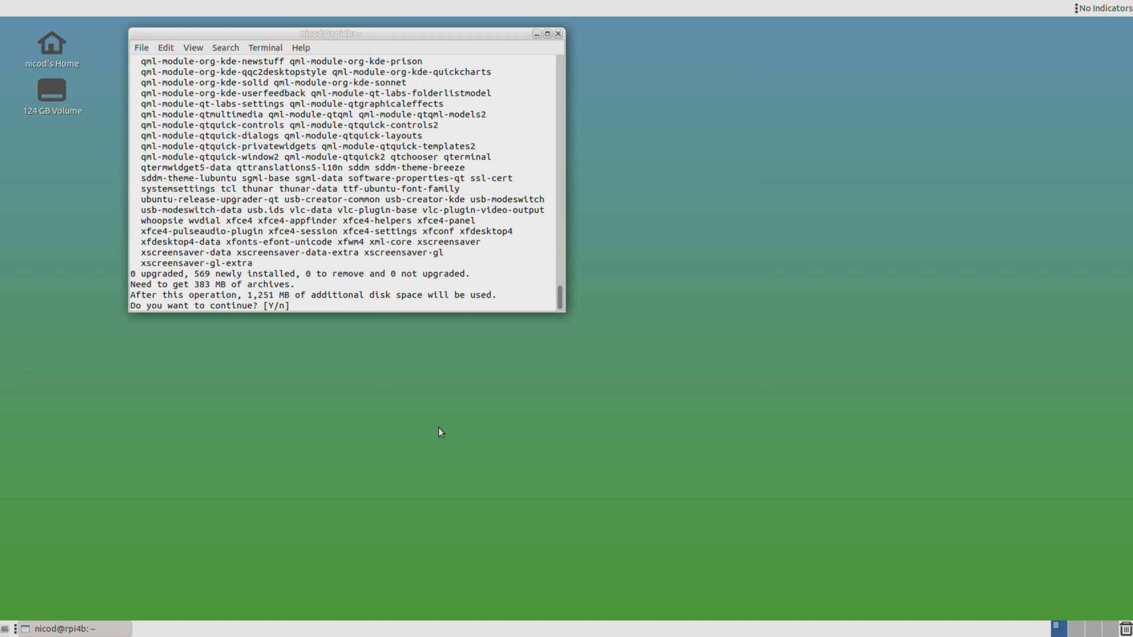
pyautogui.press('Return')
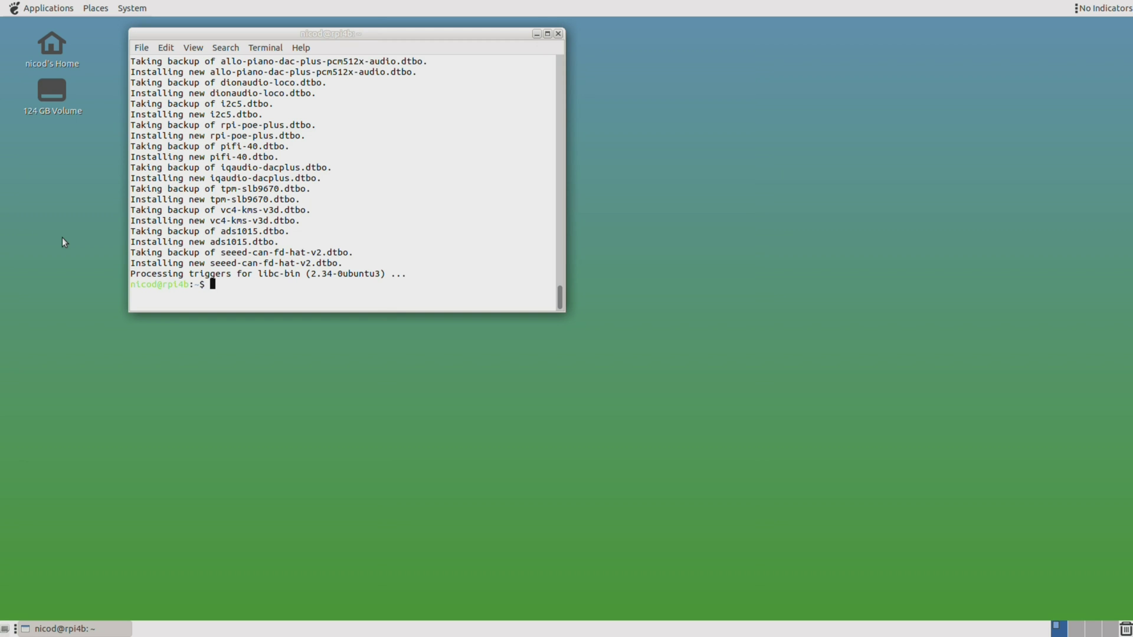
# Log out of MATE and pick Plasma (X11) as the session at the greeter.
pyautogui.click(144, 9)
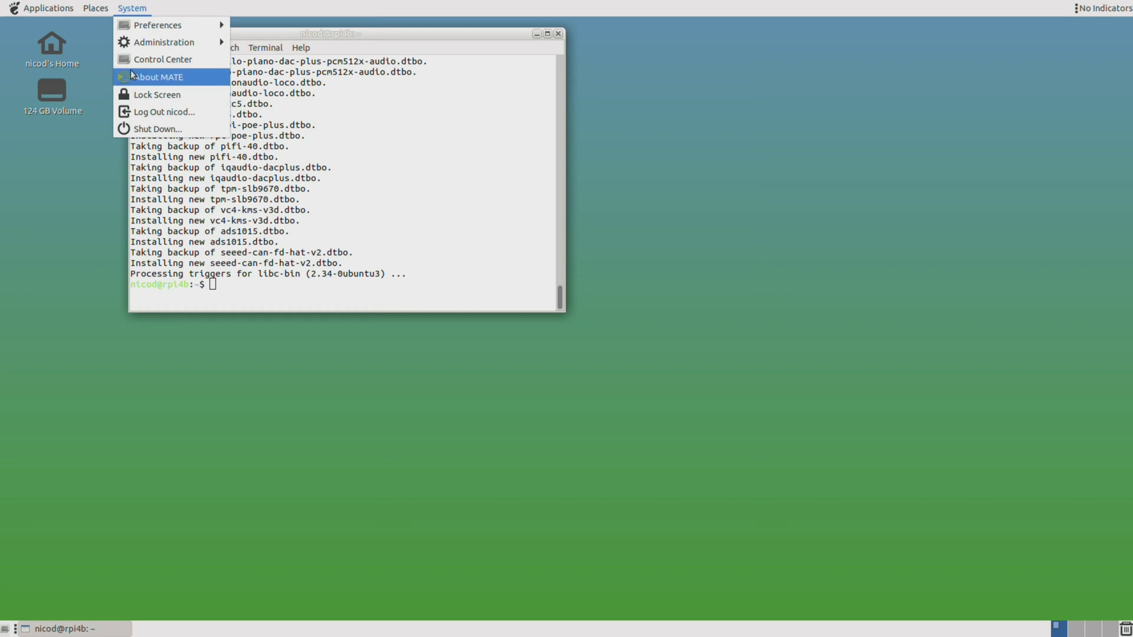
pyautogui.click(180, 117)
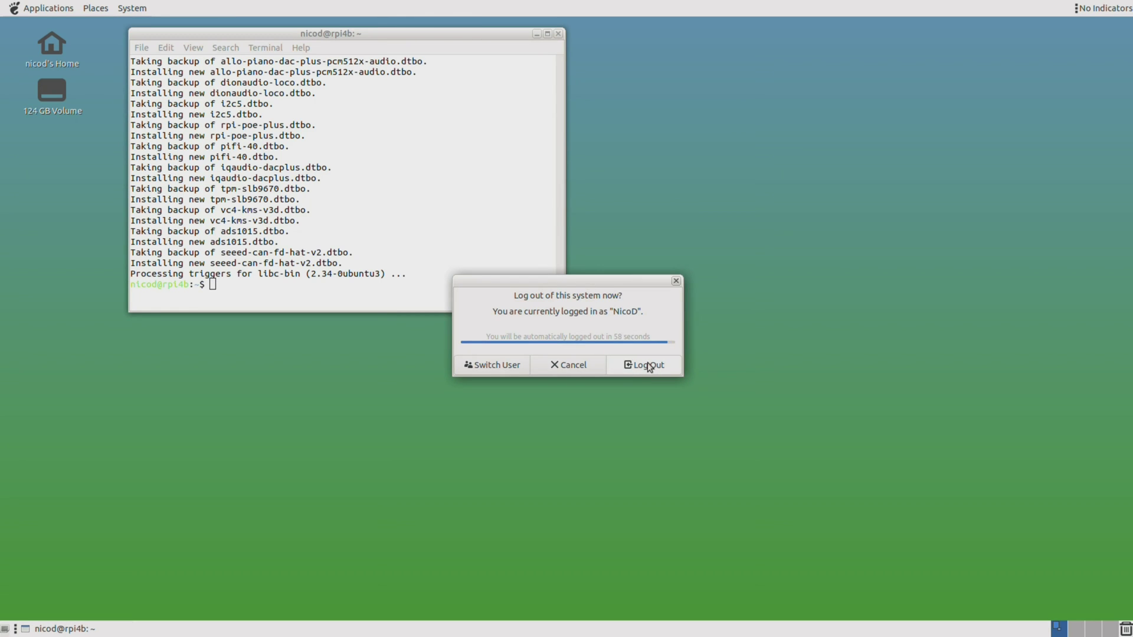
pyautogui.click(656, 366)
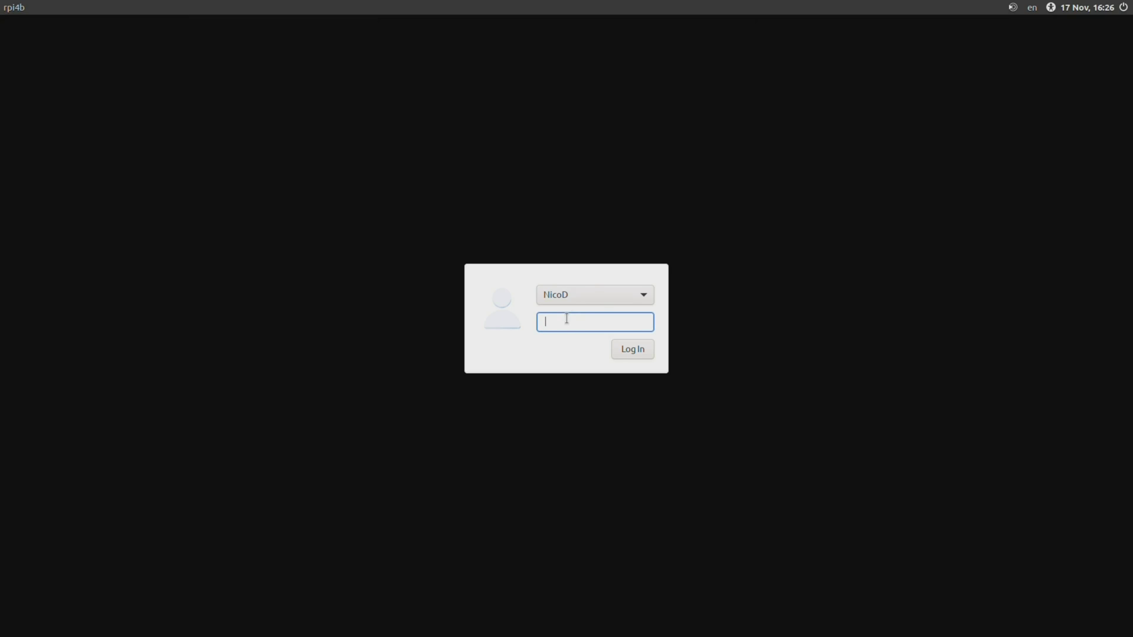
pyautogui.click(1013, 8)
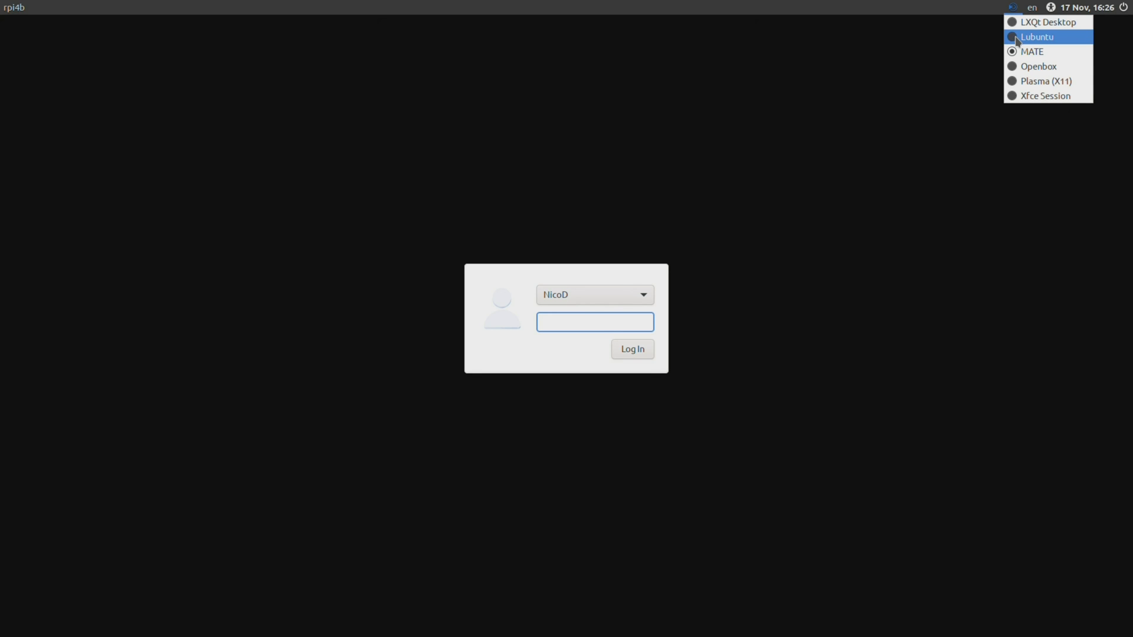
pyautogui.click(1015, 85)
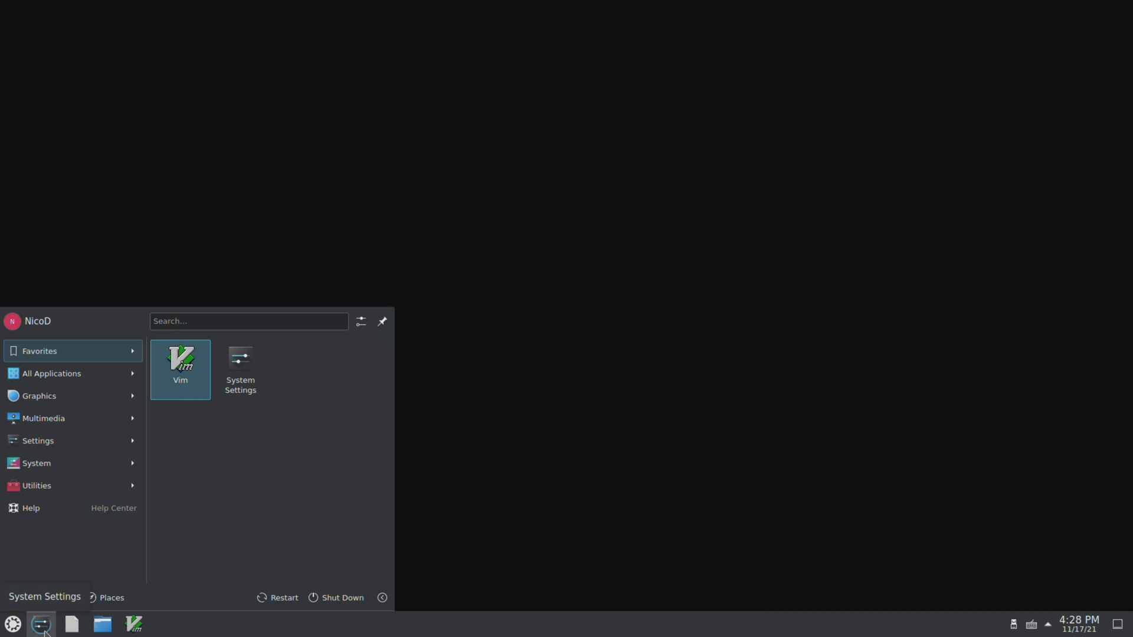
# In System Settings, set the compositor rendering backend to OpenGL 3.1 and apply.
pyautogui.click(40, 627)
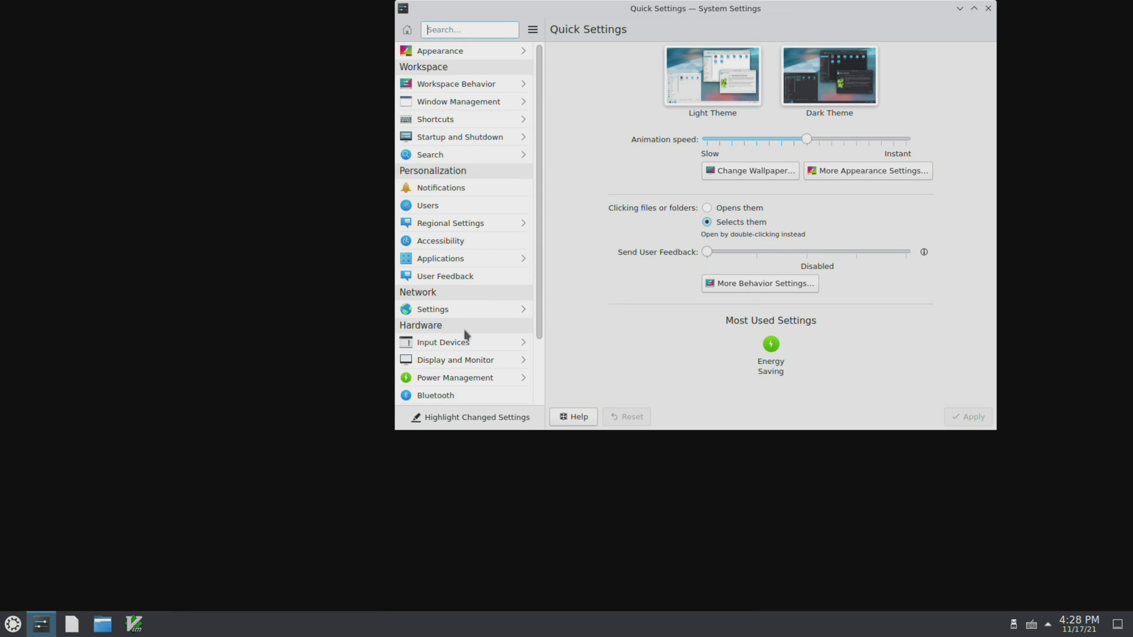
pyautogui.scroll(-2, 485, 340)
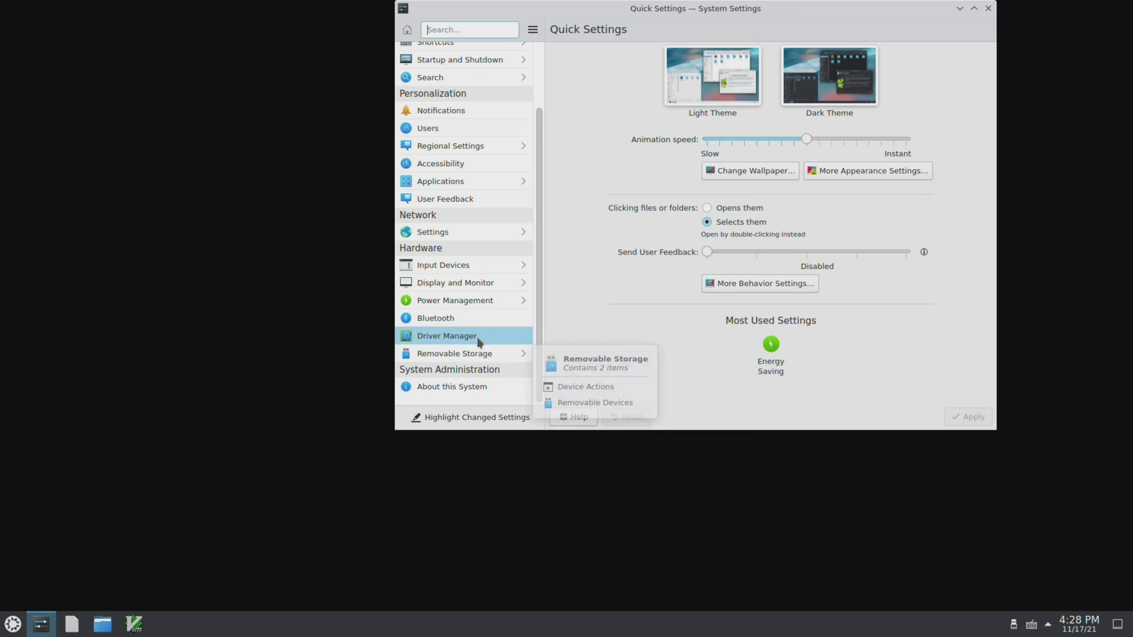
pyautogui.click(493, 286)
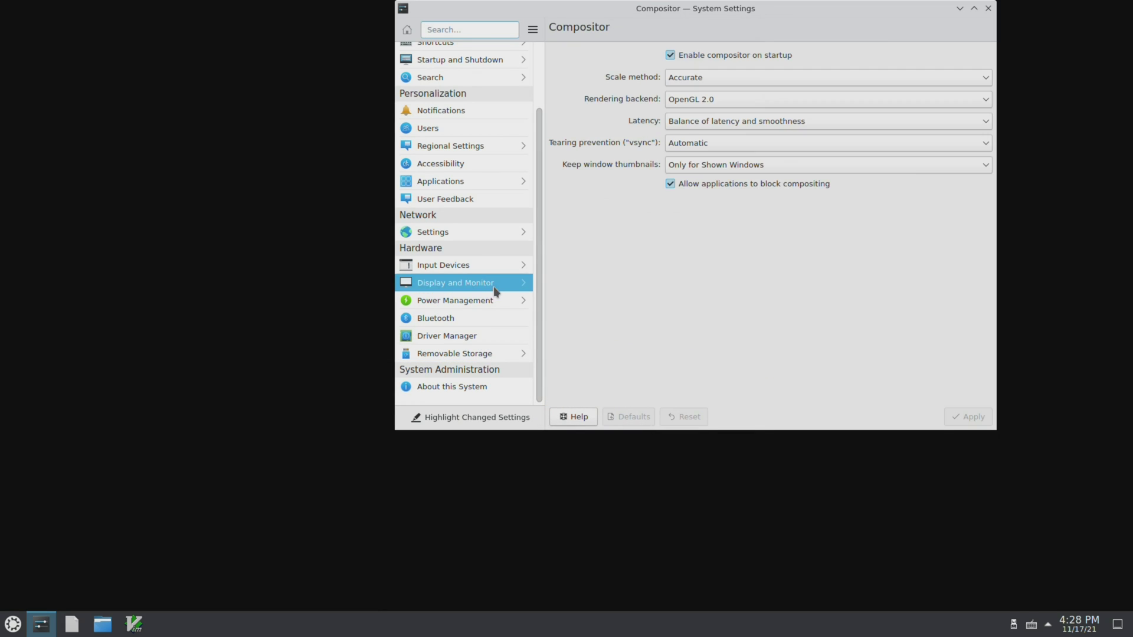
pyautogui.click(713, 100)
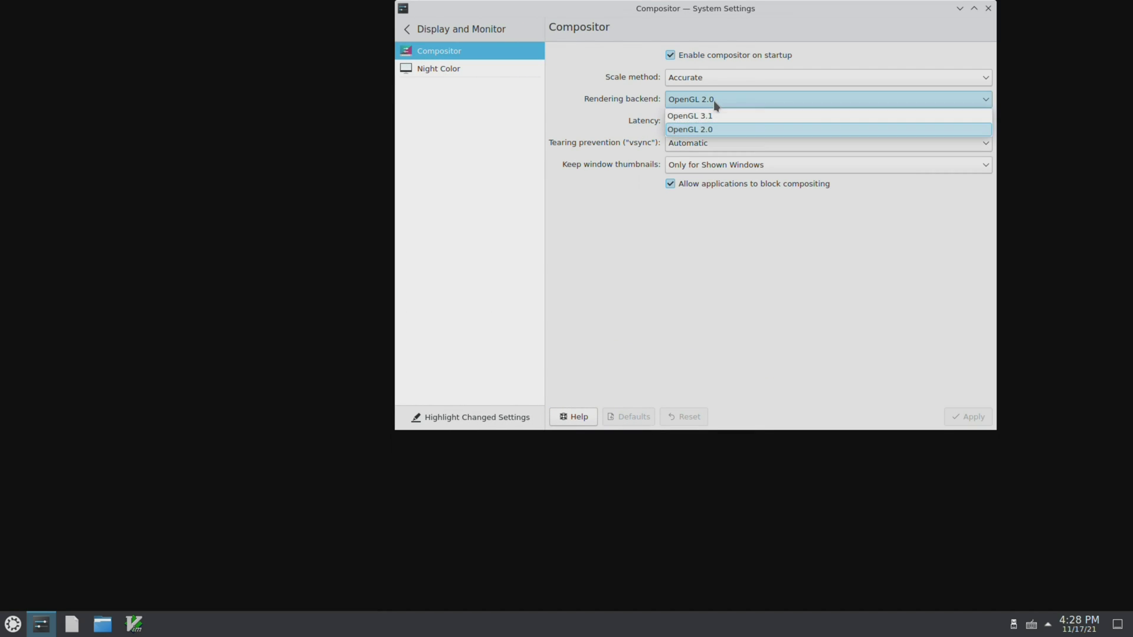
pyautogui.click(713, 117)
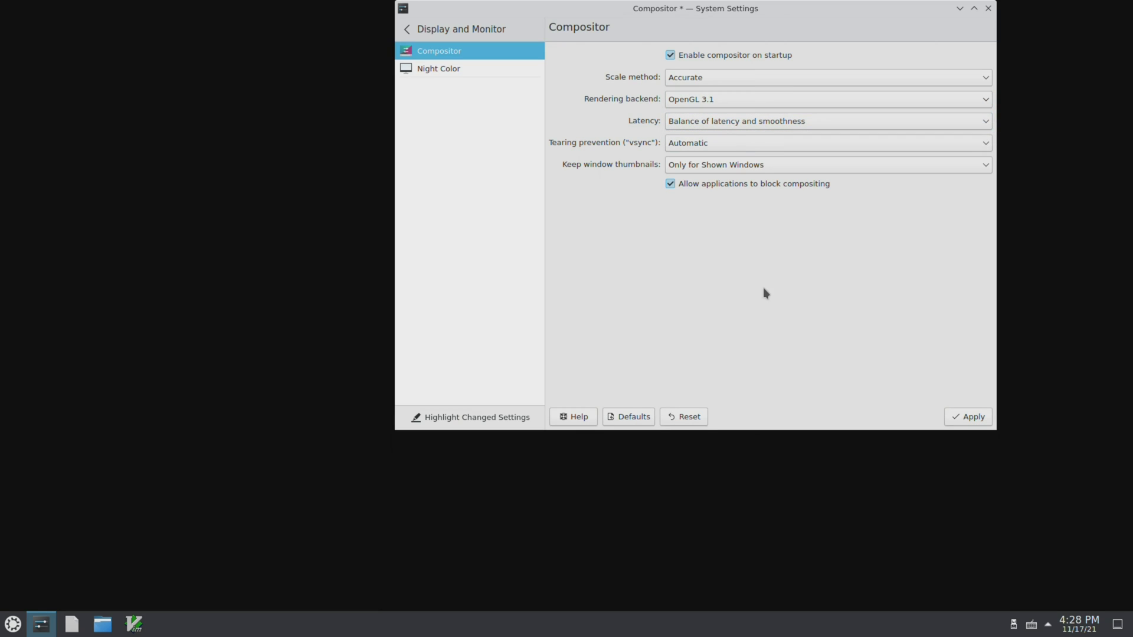
pyautogui.click(971, 418)
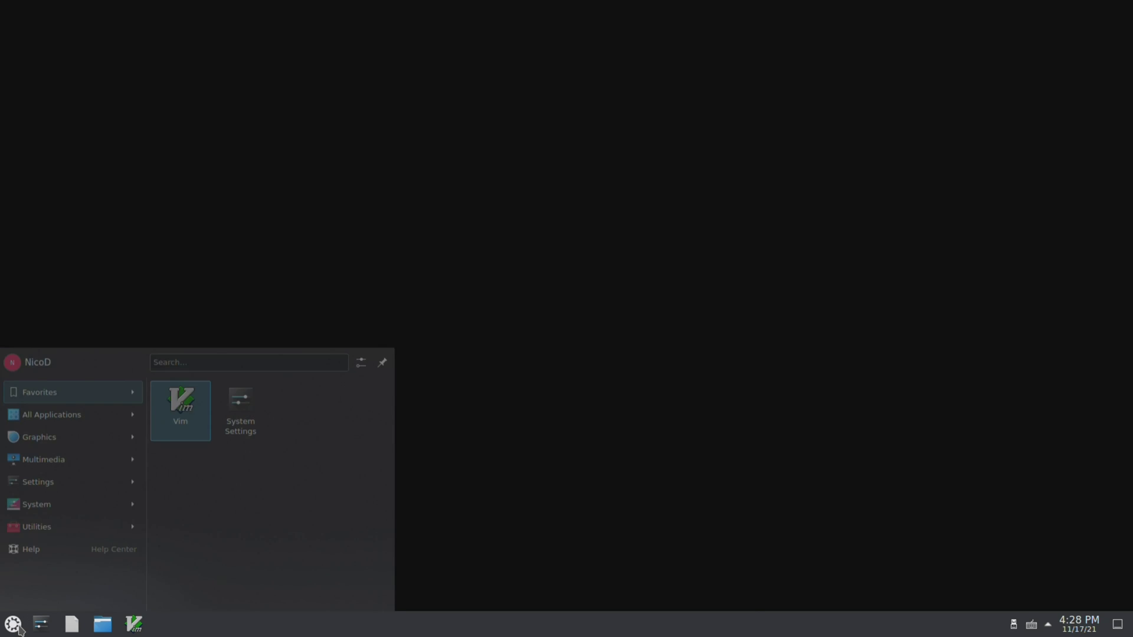
# Run 'sudo apt install kdenlive' in a terminal opened from the launcher's Utilities.
pyautogui.click(19, 629)
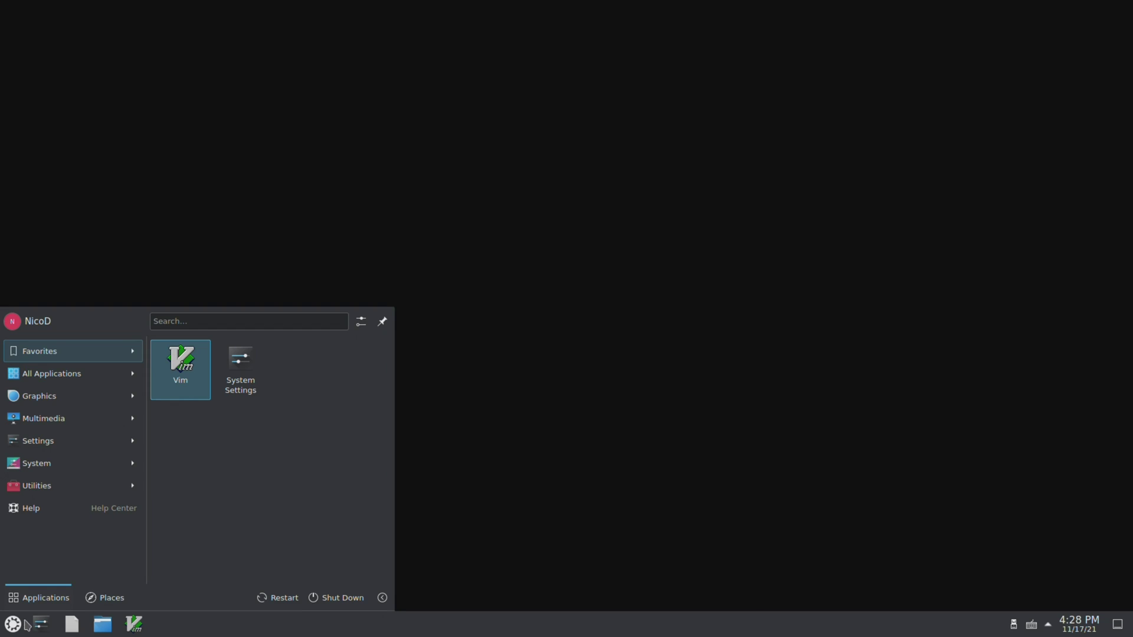
pyautogui.click(68, 493)
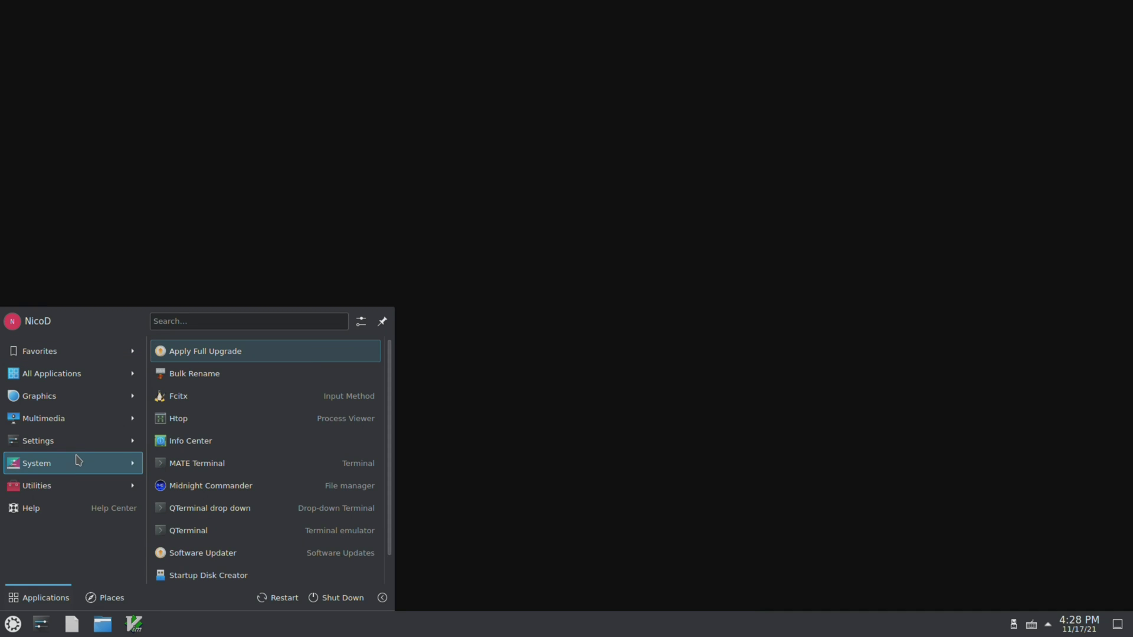
pyautogui.moveTo(75, 432)
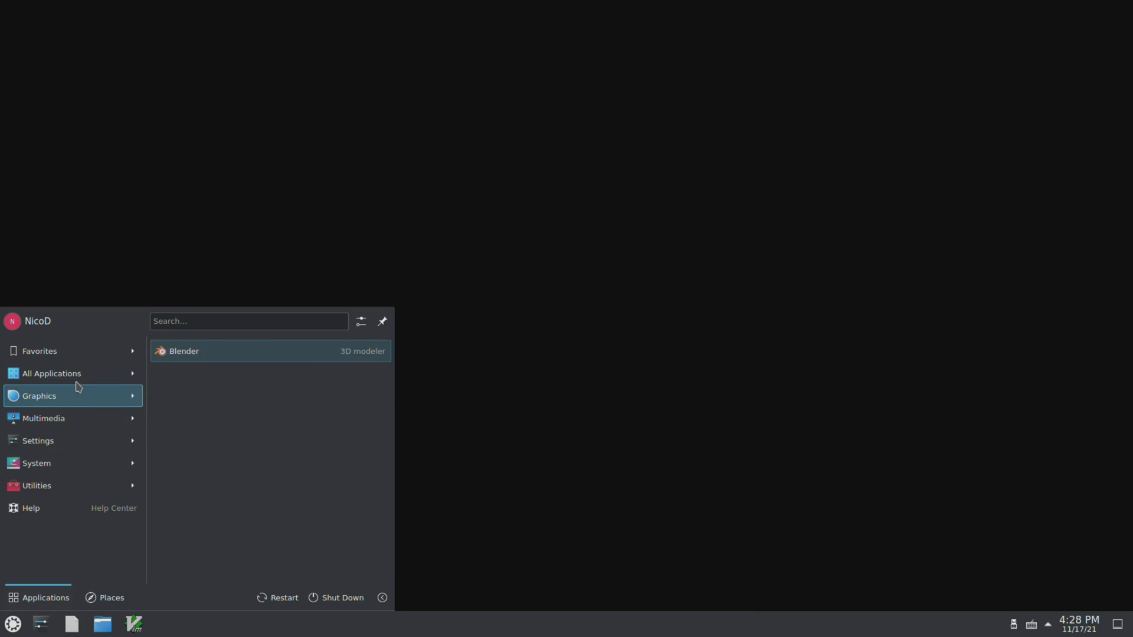
pyautogui.moveTo(82, 373)
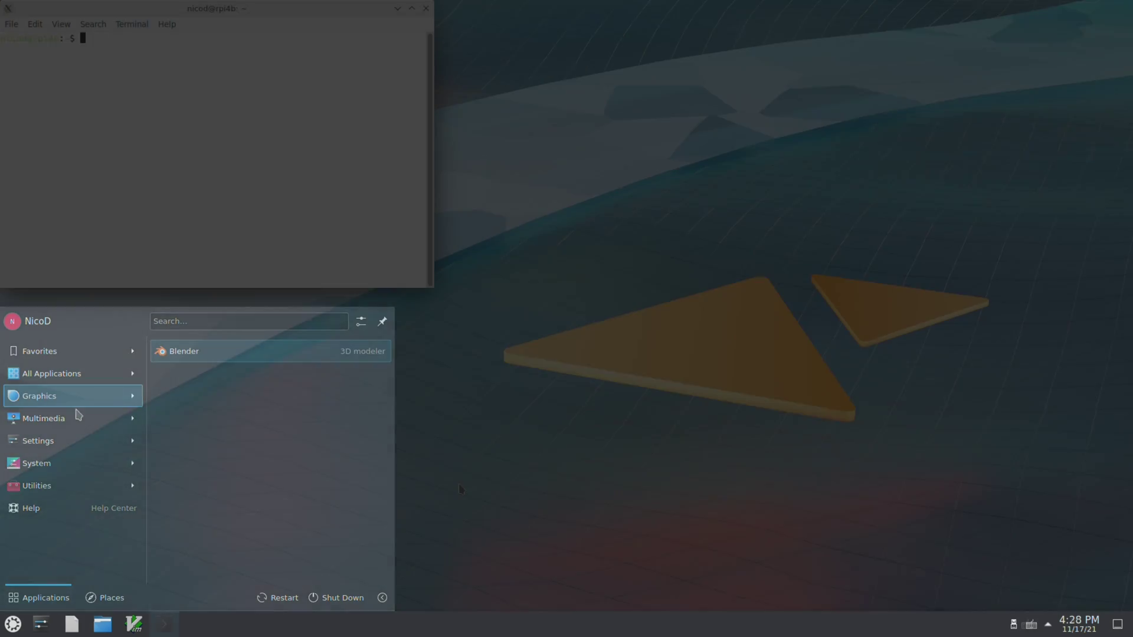
pyautogui.write('apt install kde')
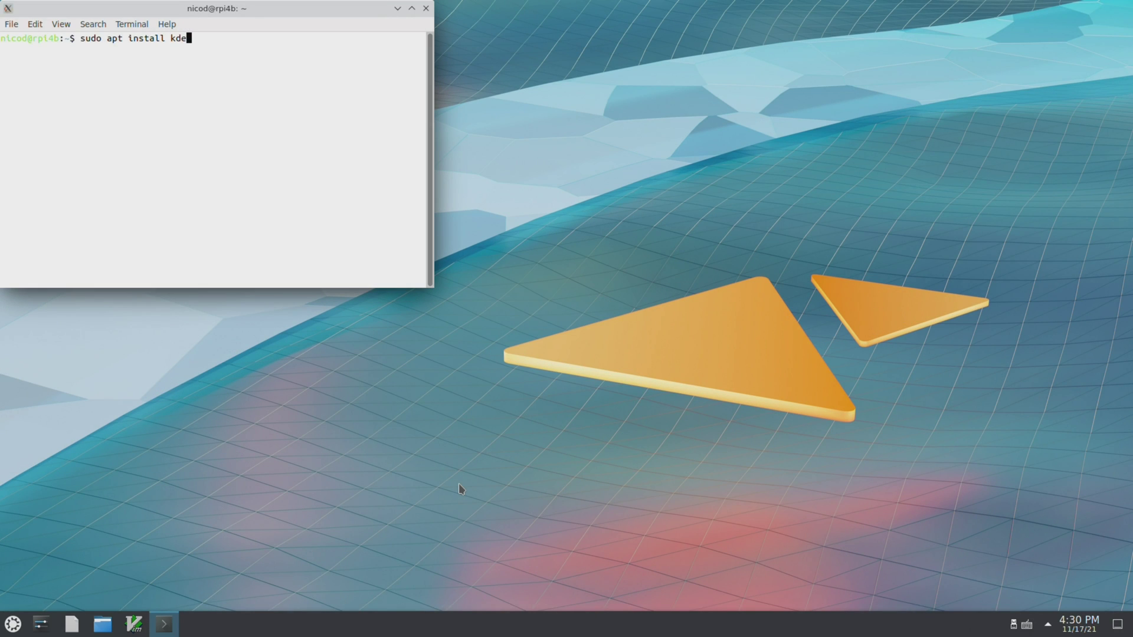
pyautogui.write('nlive')
pyautogui.press('Return')
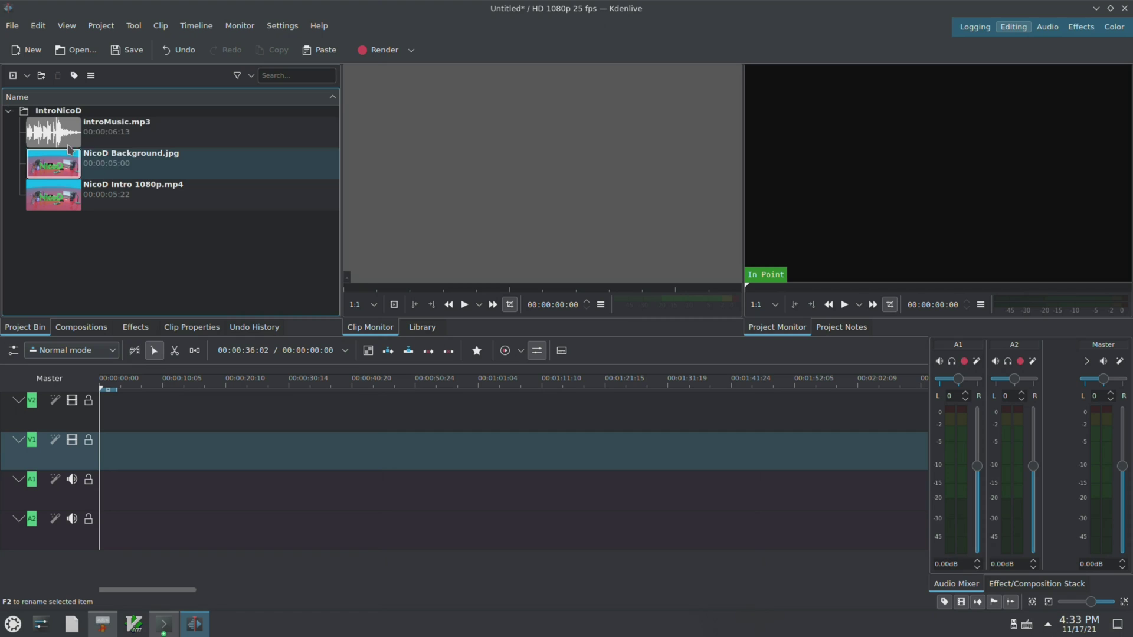
# Place NicoD Intro 1080p.mp4 on V1, NicoD Background.jpg on V2 and introMusic.mp3 on A2.
pyautogui.click(61, 130)
pyautogui.click(72, 199)
pyautogui.moveTo(63, 200); pyautogui.dragTo(88, 467)
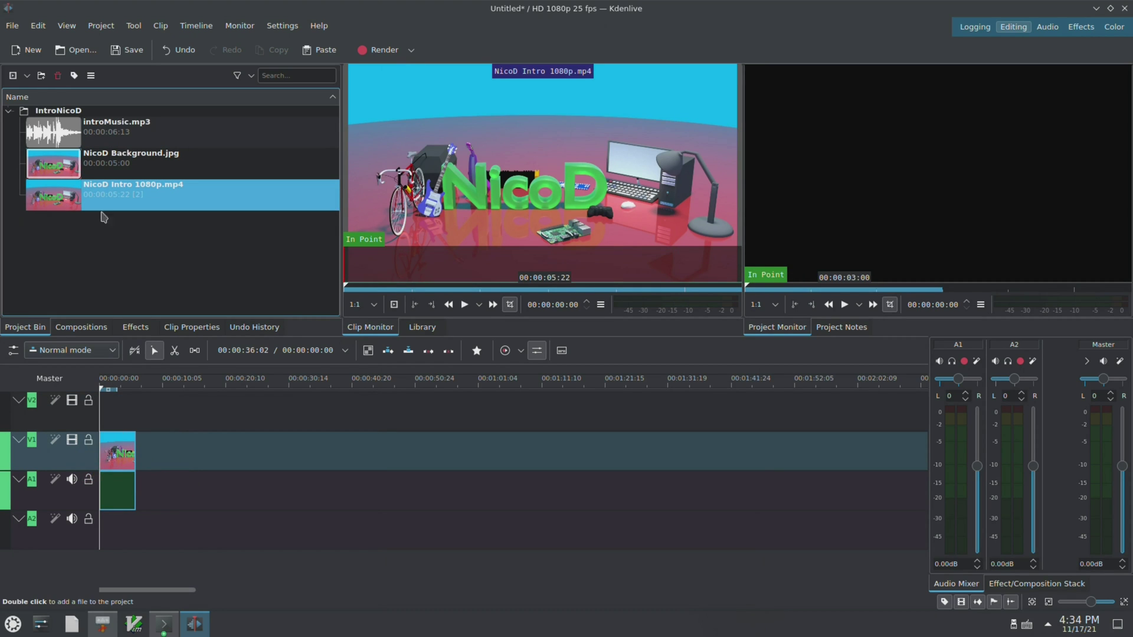
pyautogui.moveTo(53, 169); pyautogui.dragTo(140, 429)
pyautogui.moveTo(139, 187); pyautogui.dragTo(167, 456)
pyautogui.moveTo(57, 140); pyautogui.dragTo(154, 531)
pyautogui.click(1013, 8)
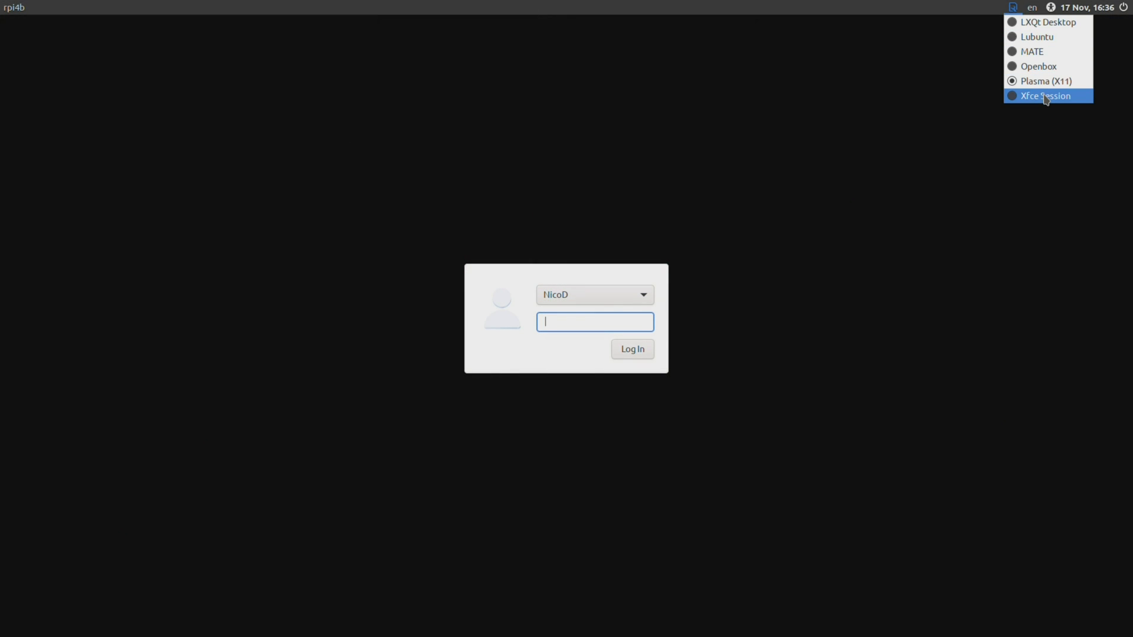
# Select the Lubuntu session from the LightDM session list.
pyautogui.click(1050, 38)
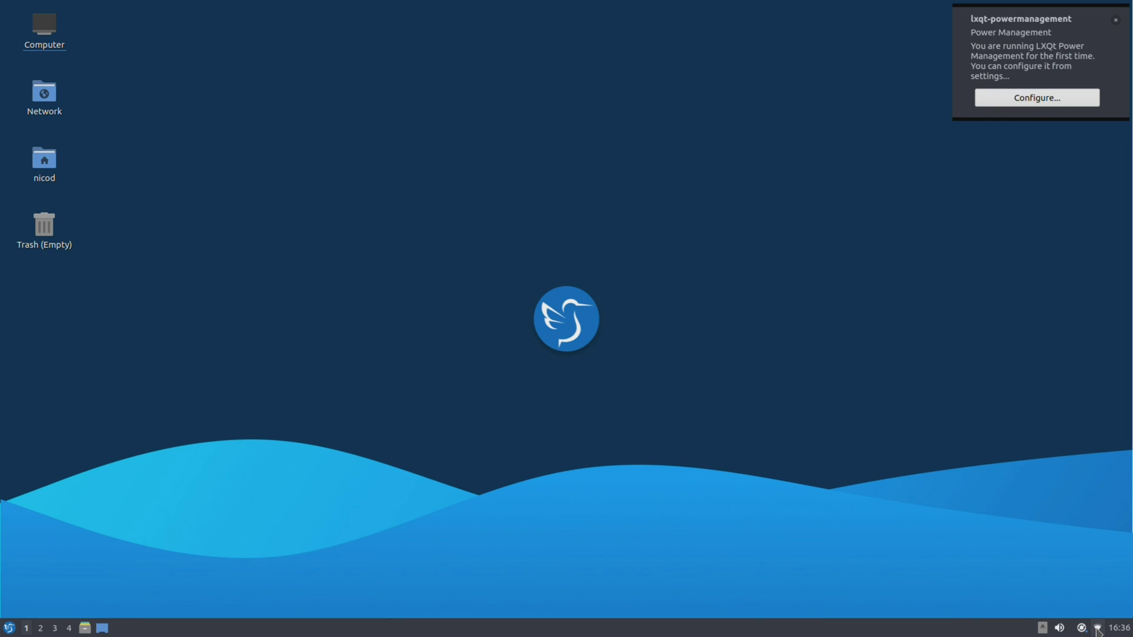
# Glance at the network connections, then launch the first Sound & Video application from the start menu.
pyautogui.click(1097, 629)
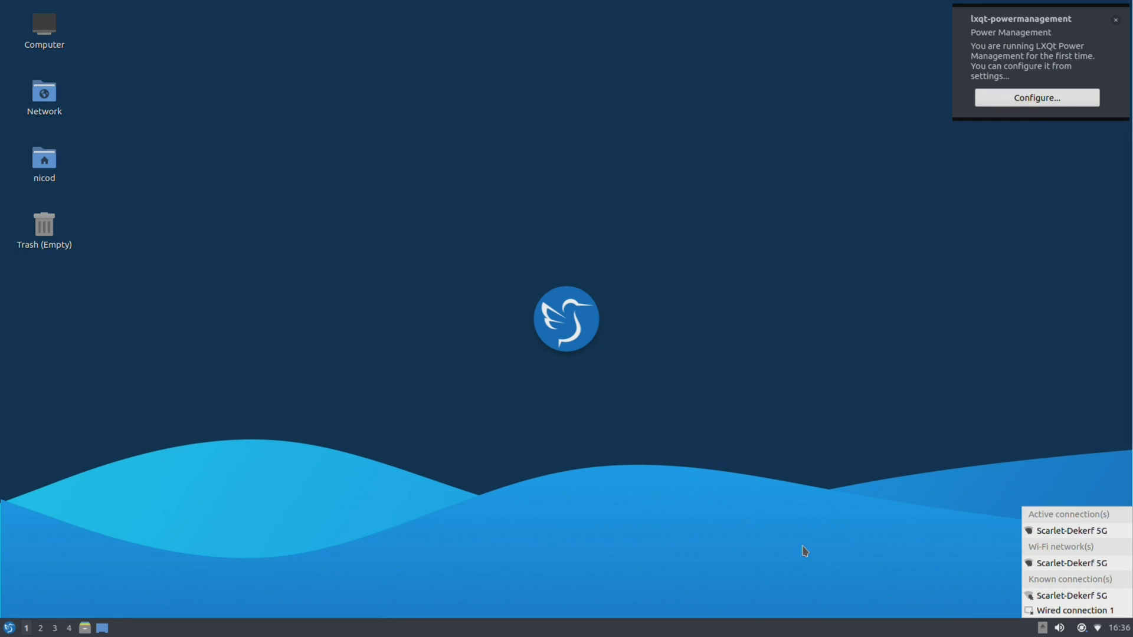
pyautogui.click(843, 556)
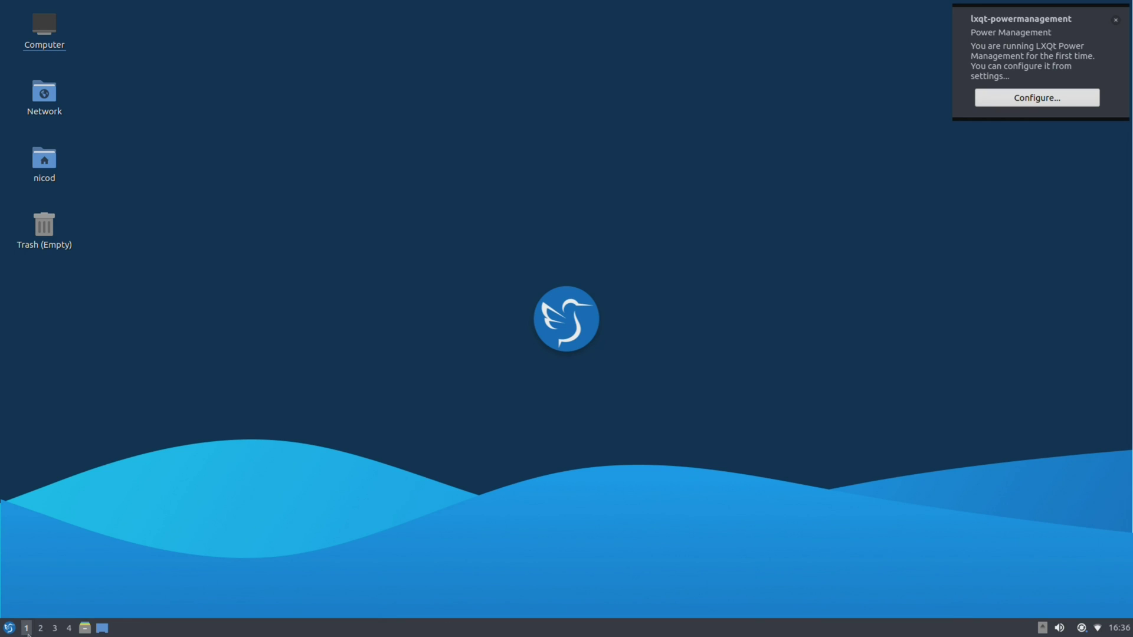
pyautogui.click(8, 627)
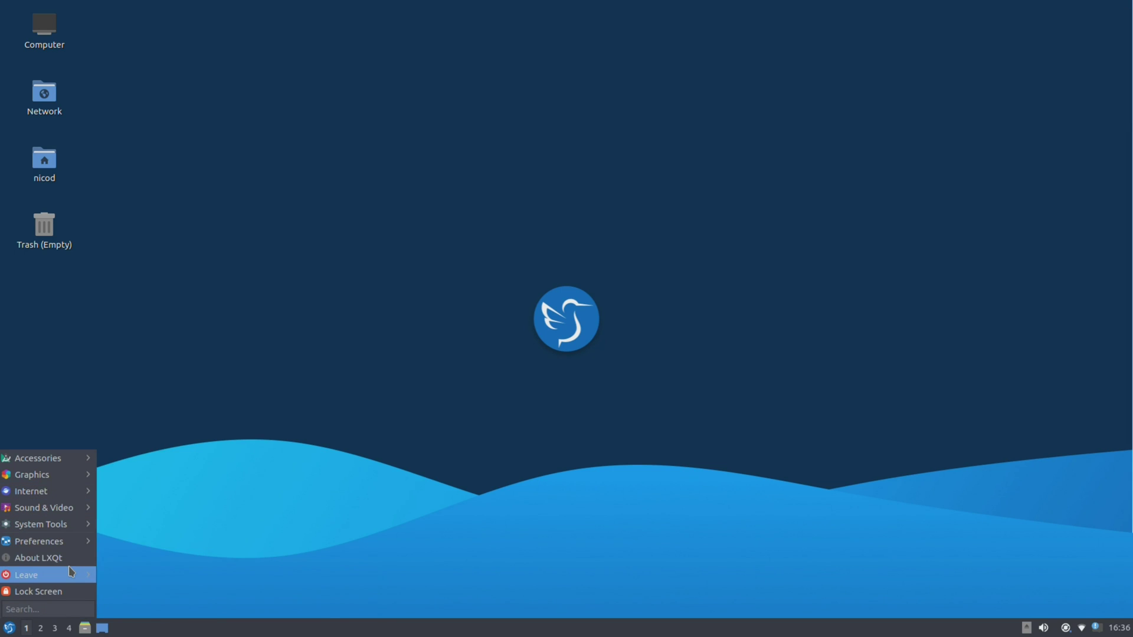
pyautogui.moveTo(81, 529)
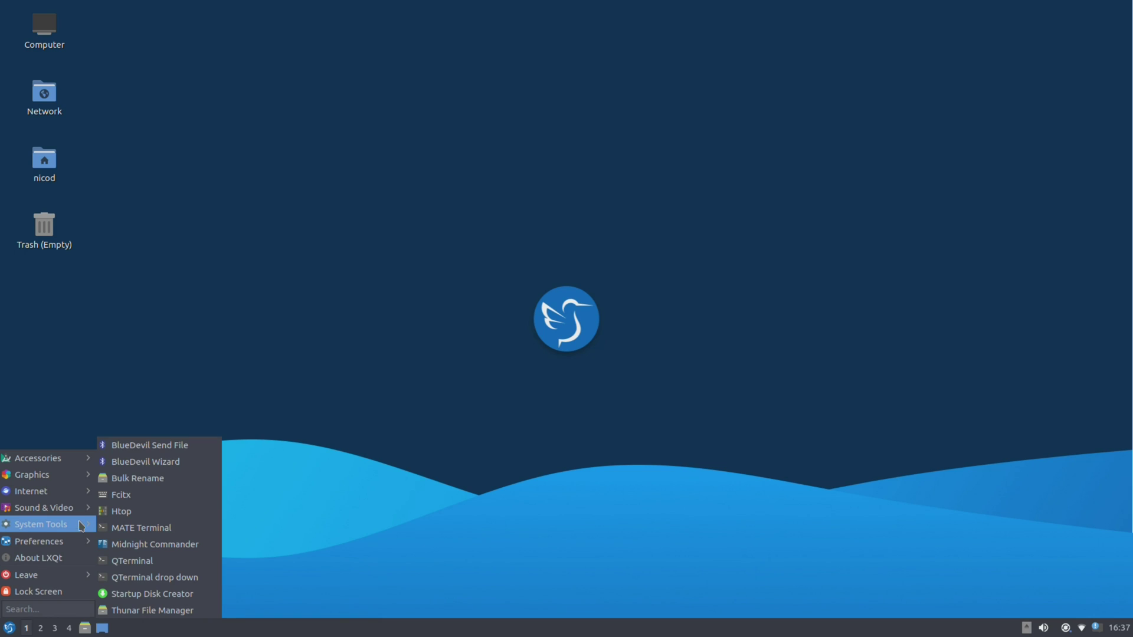
pyautogui.moveTo(80, 507)
pyautogui.click(129, 506)
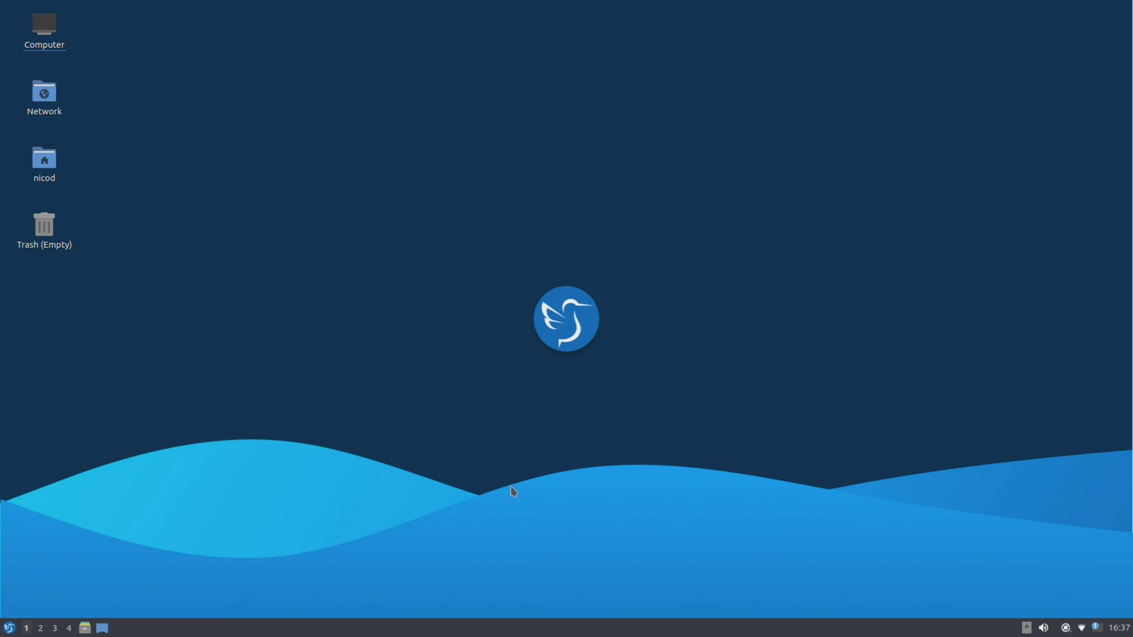
# Browse the 124 GB Volume in the file manager and bring it in front of Kdenlive.
pyautogui.doubleClick(44, 96)
pyautogui.click(445, 394)
pyautogui.scroll(-5, 670, 379)
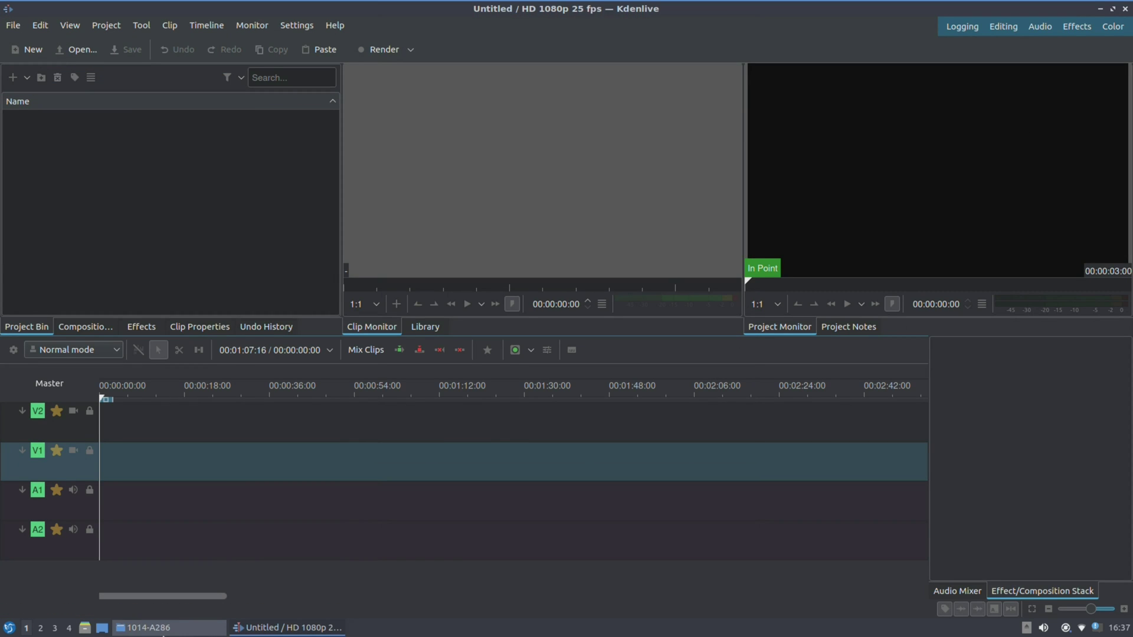
pyautogui.click(151, 628)
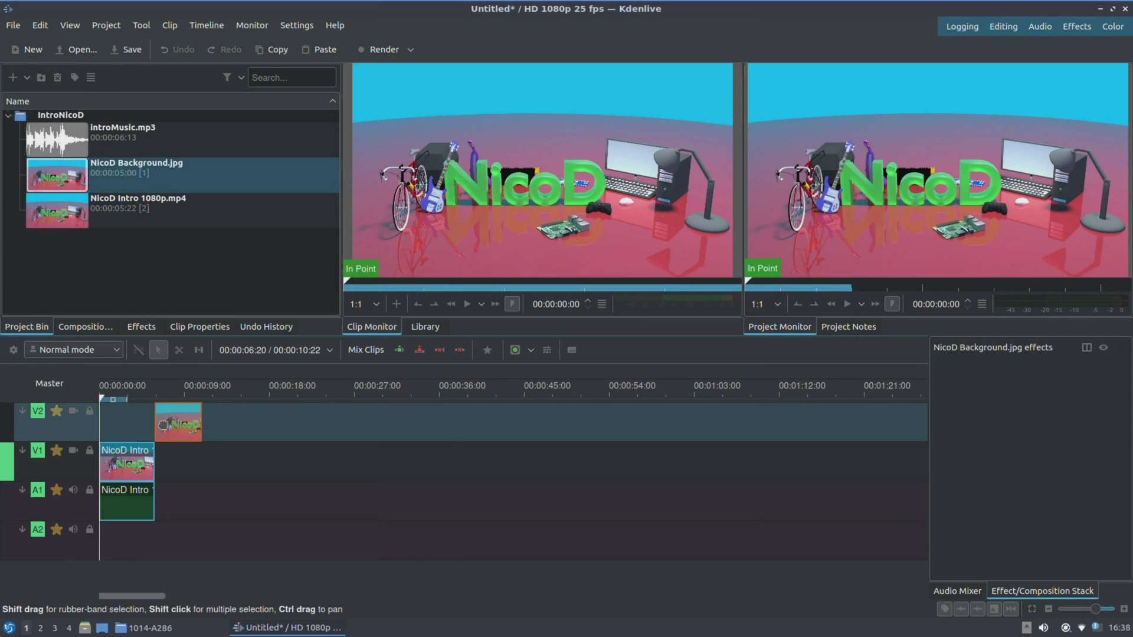
# Nudge the V2 background image earlier, add a NicoD Intro clip on V1 with wipes in and reversed out, then preview fullscreen.
pyautogui.moveTo(177, 422); pyautogui.dragTo(165, 422)
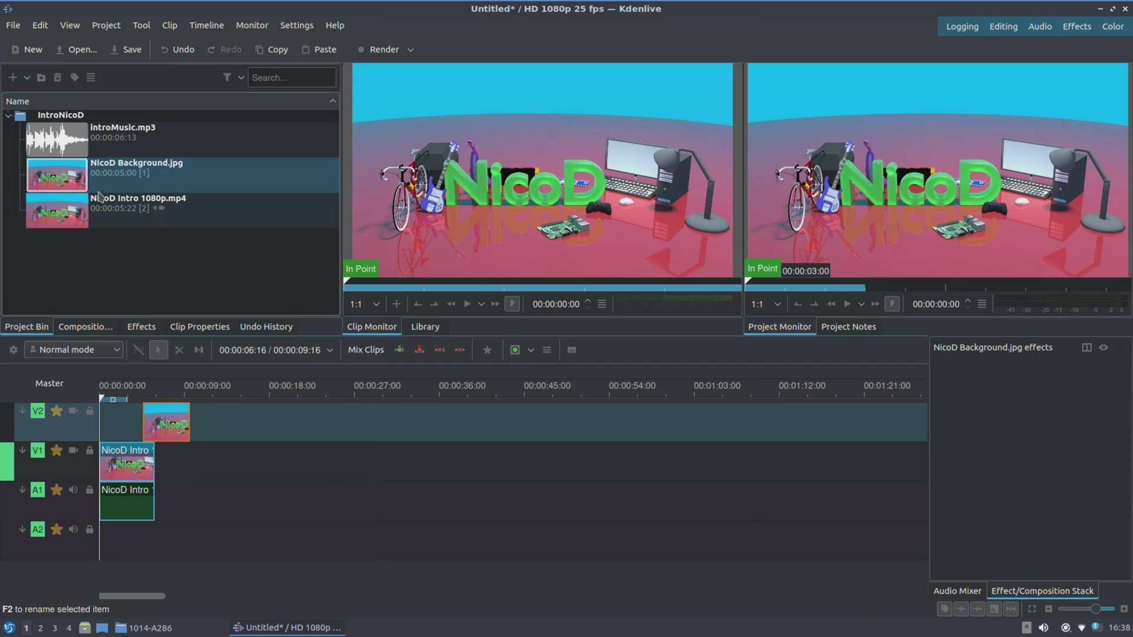
pyautogui.moveTo(53, 223); pyautogui.dragTo(179, 466)
pyautogui.click(148, 437)
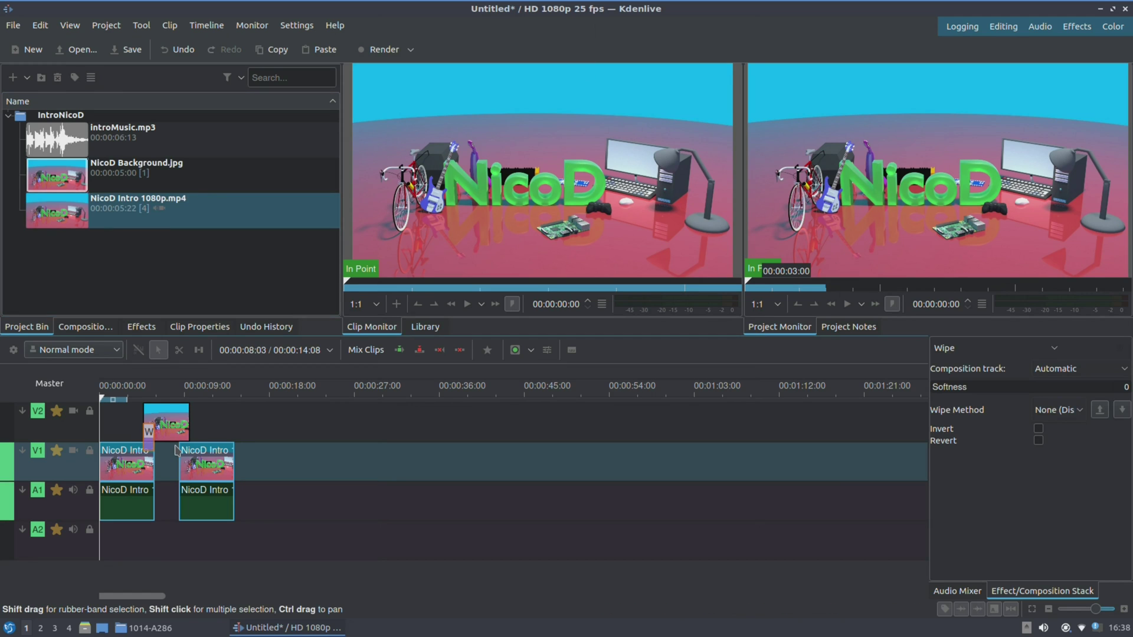
pyautogui.click(183, 437)
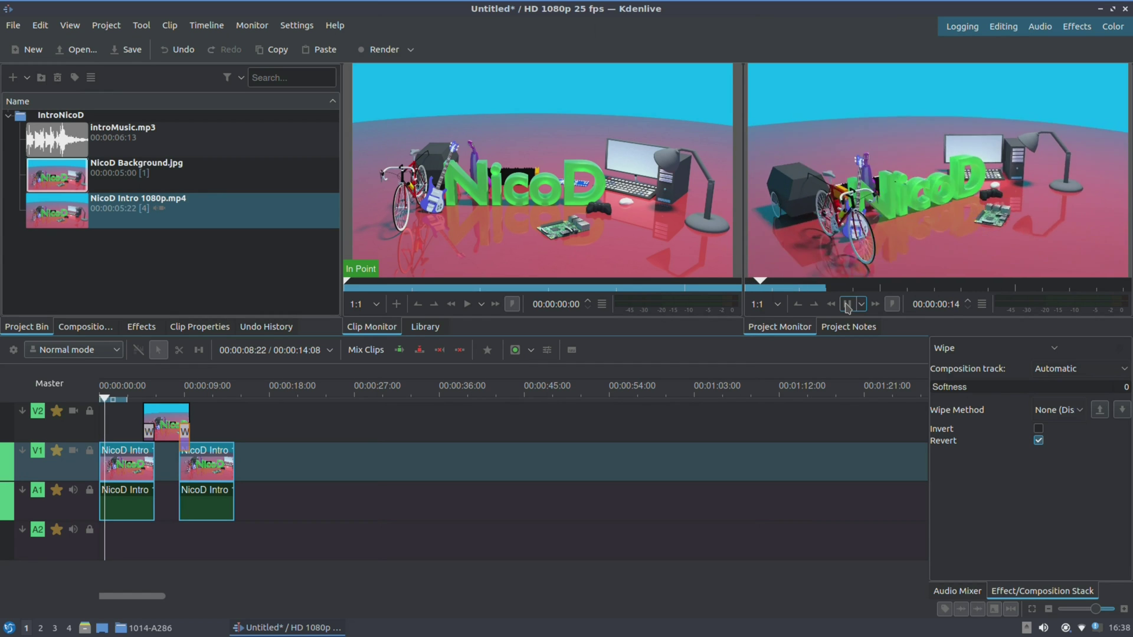
pyautogui.doubleClick(862, 227)
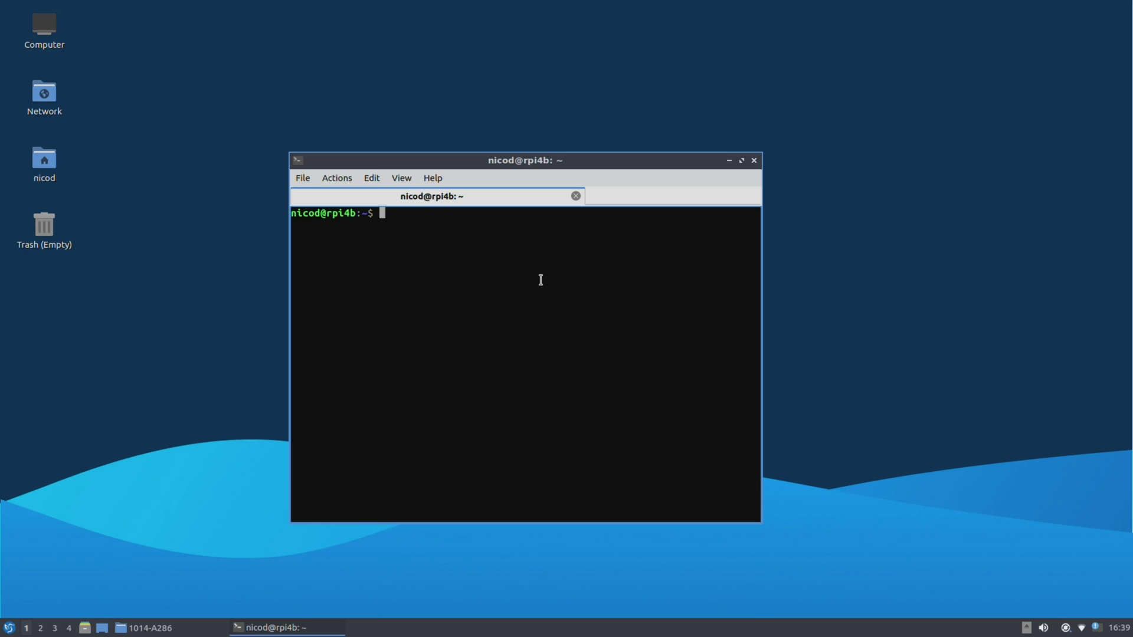
# Enter 'sudo apt install firefox chromium-browser' at the prompt without running it, fixing the misspelled firefox.
pyautogui.write('sudo apt ')
pyautogui.write('install fireforx')
pyautogui.press('BackSpace')
pyautogui.press('BackSpace')
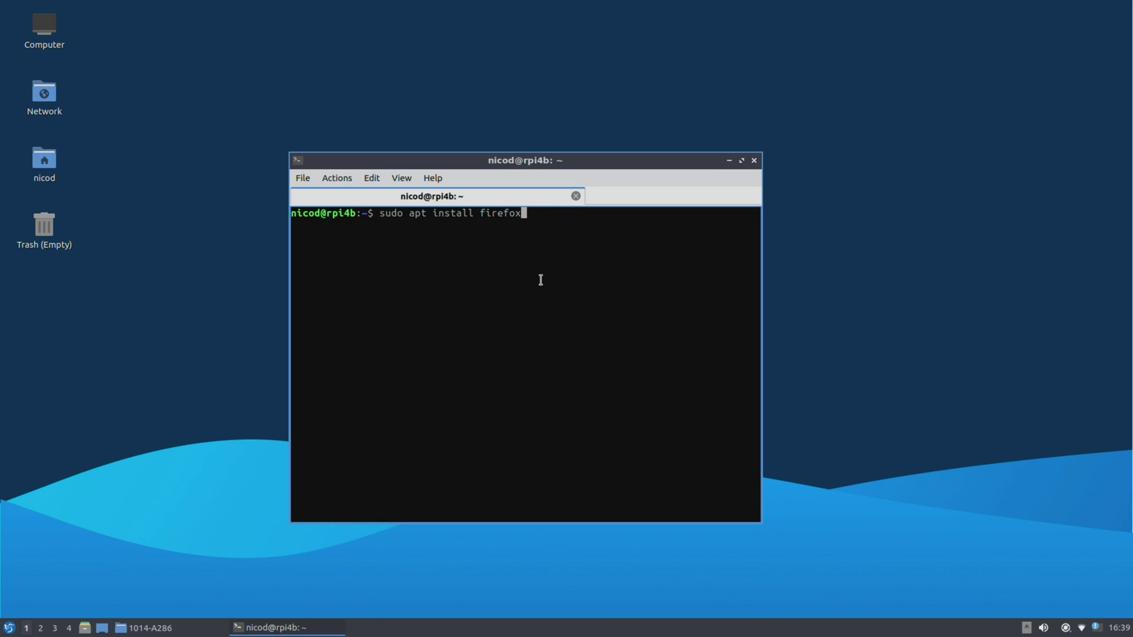
pyautogui.write('chromium-browser')
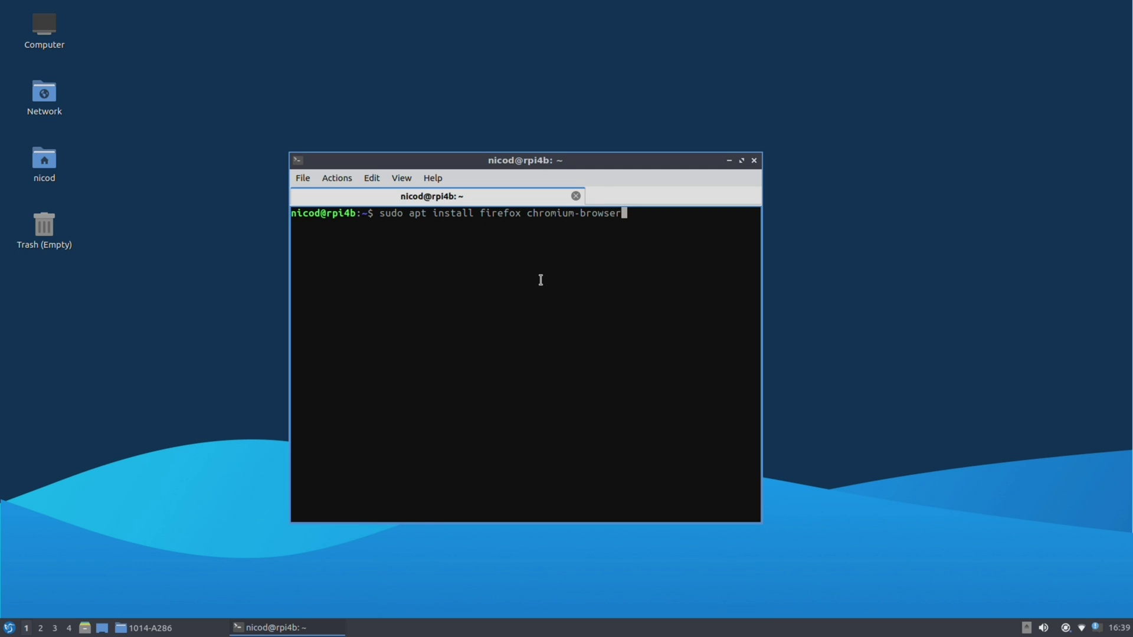